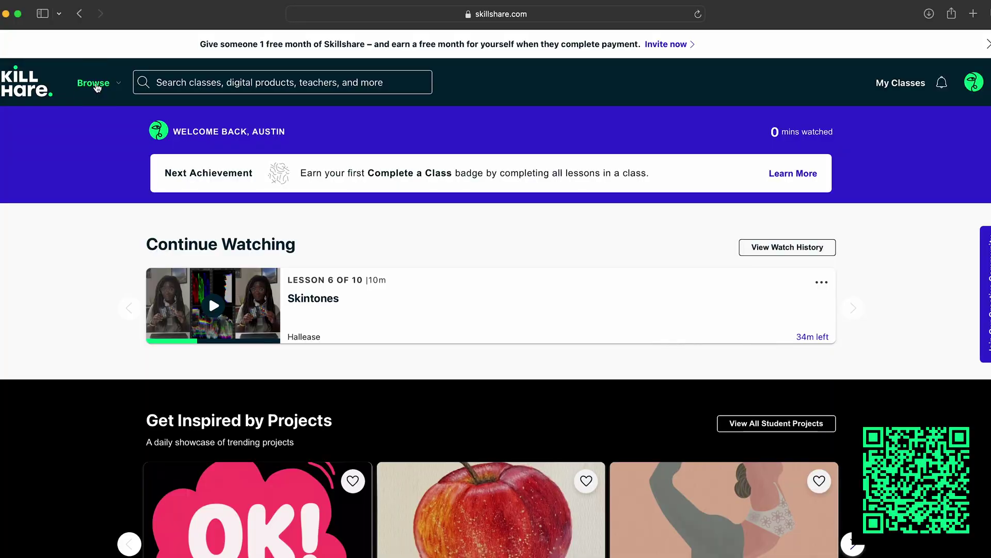
Browse Skillshare to Photography > Photo Post-Production > Photo Editing classes.
click(94, 84)
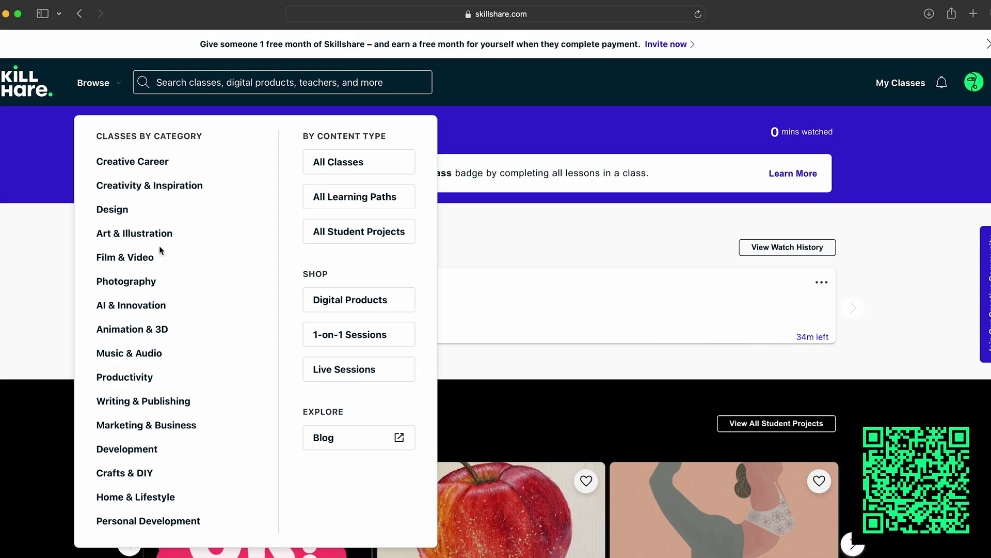
click(147, 282)
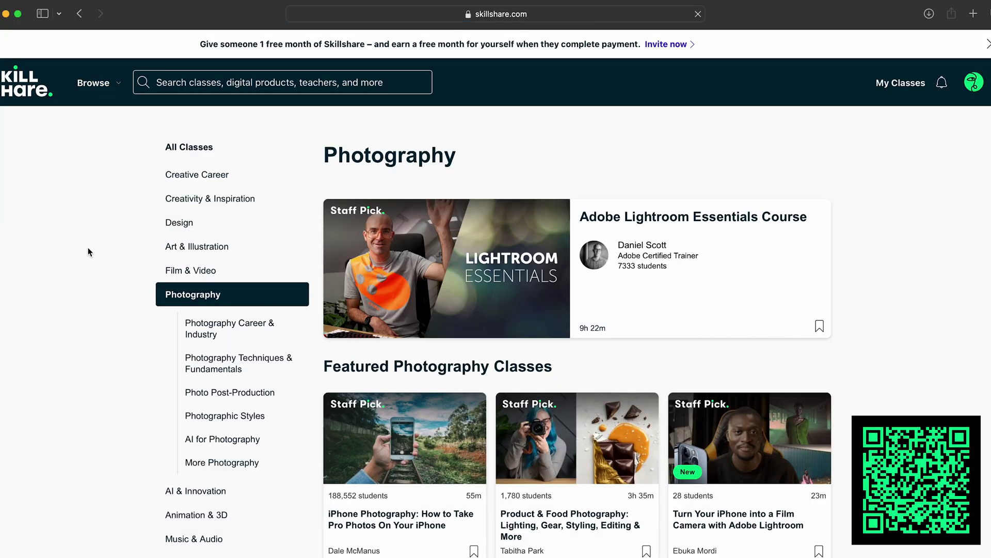
scroll(88, 227, down, 5)
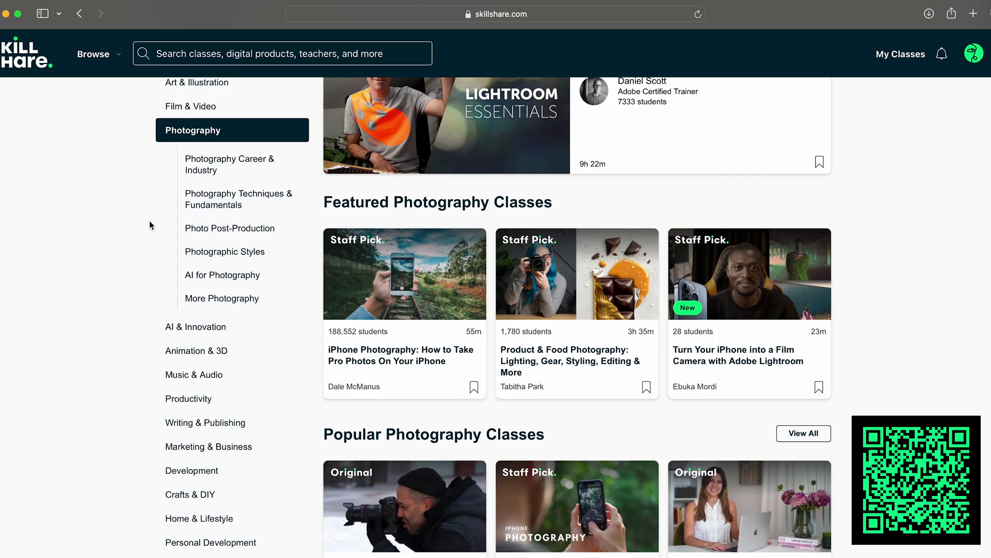
click(215, 230)
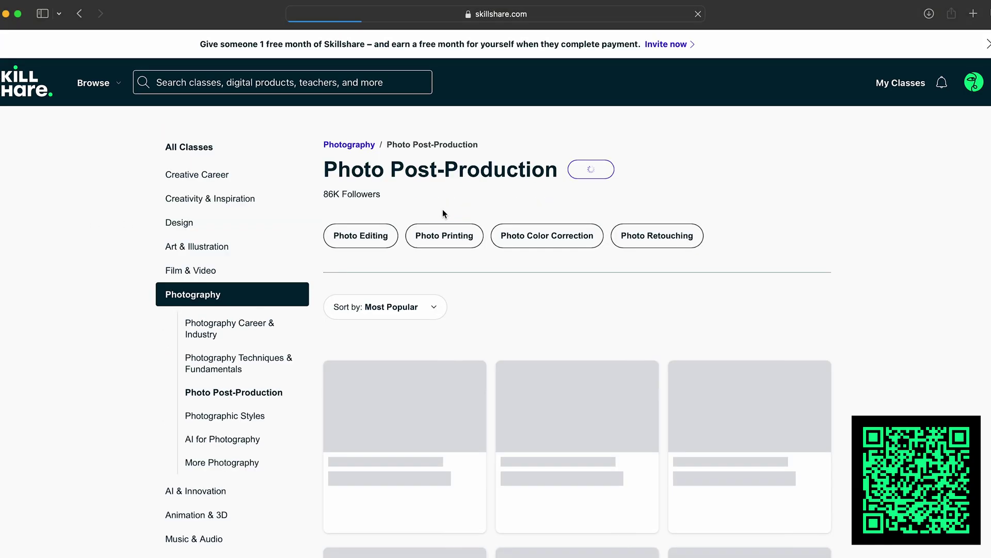
scroll(526, 274, down, 5)
scroll(544, 279, down, 8)
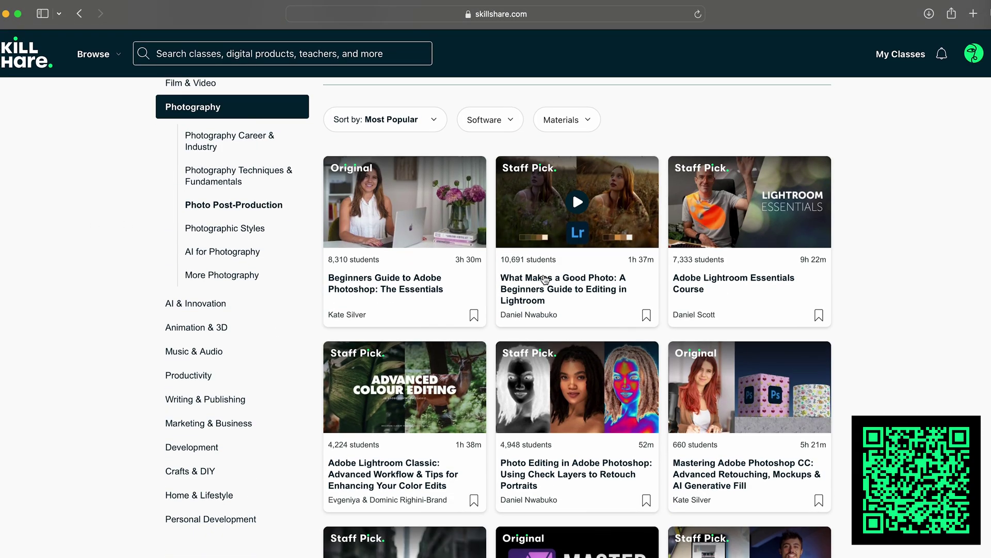
scroll(546, 279, down, 4)
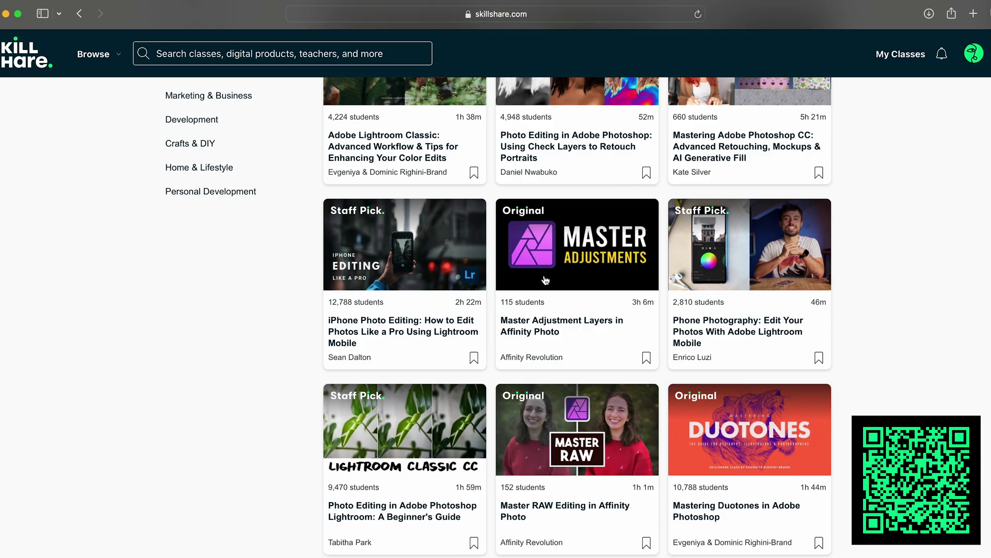
scroll(543, 279, down, 7)
scroll(542, 280, down, 3)
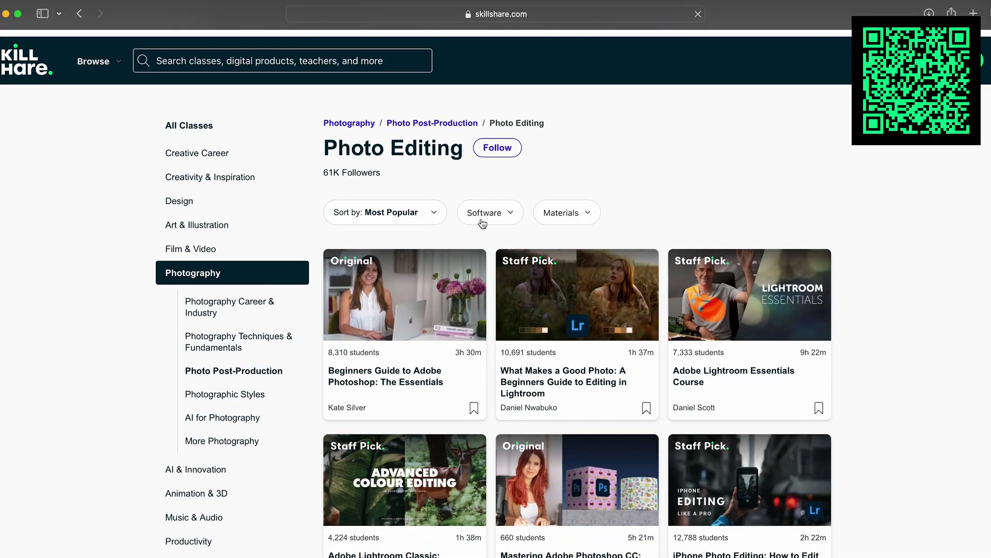
Filter the class list by software to Adobe Lightroom and Adobe Photoshop.
click(482, 217)
click(474, 281)
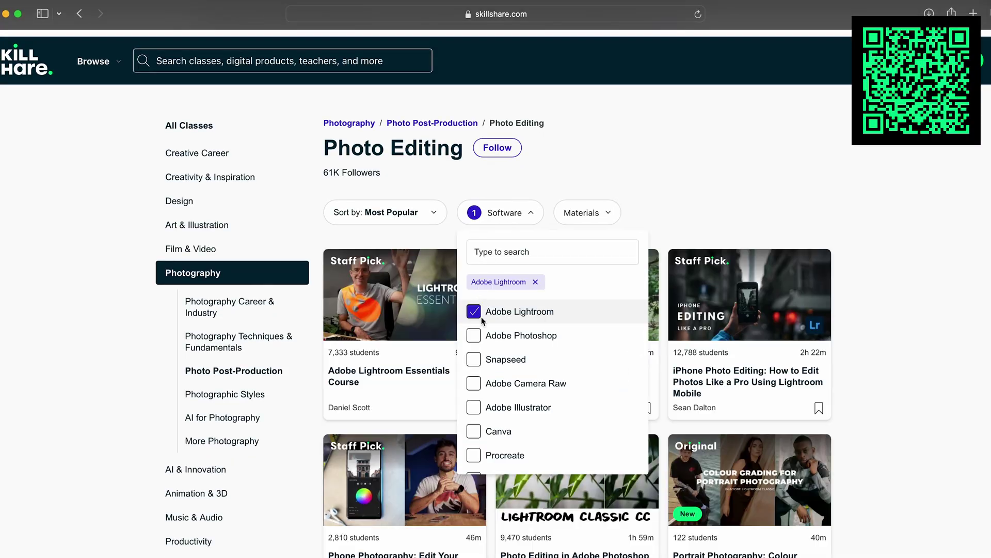
click(474, 305)
click(721, 192)
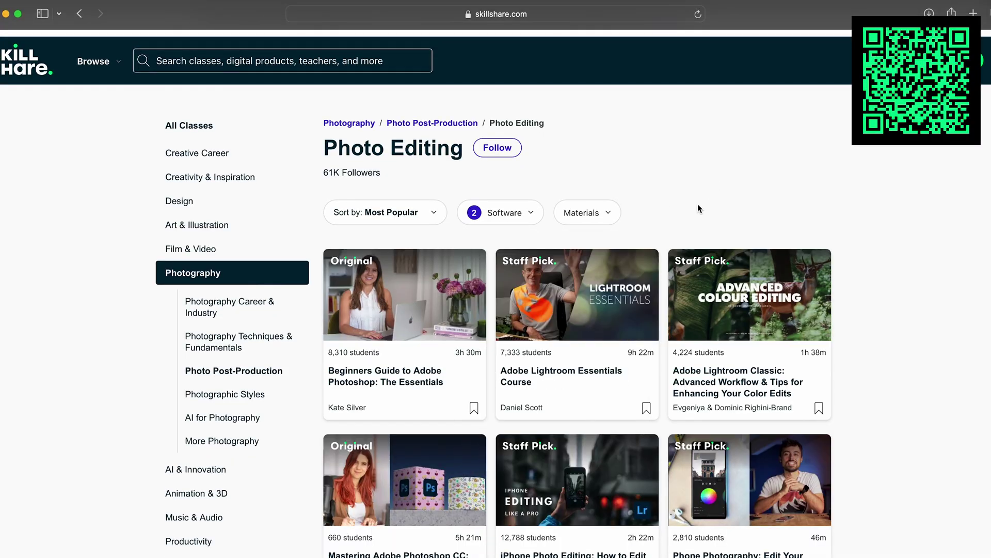
scroll(698, 209, down, 5)
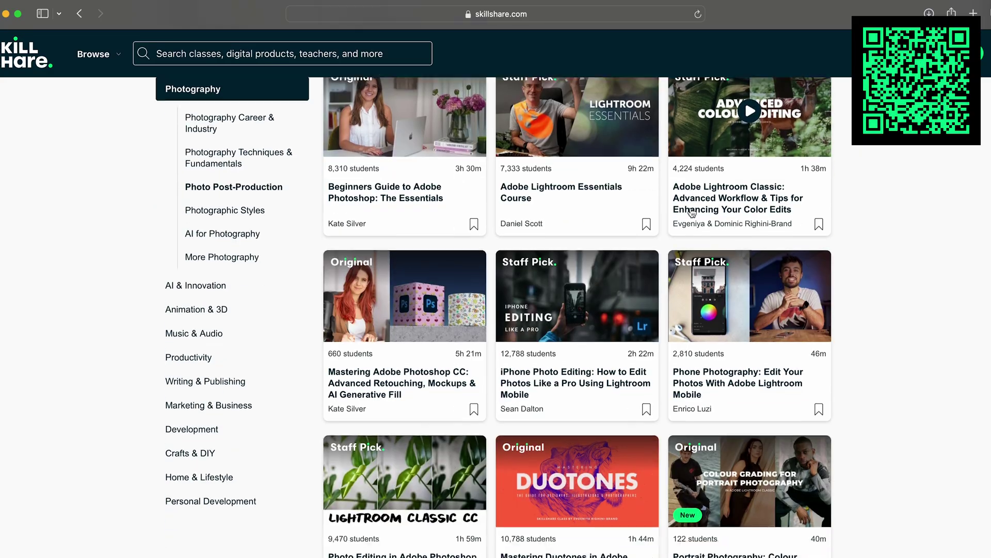
scroll(692, 211, down, 15)
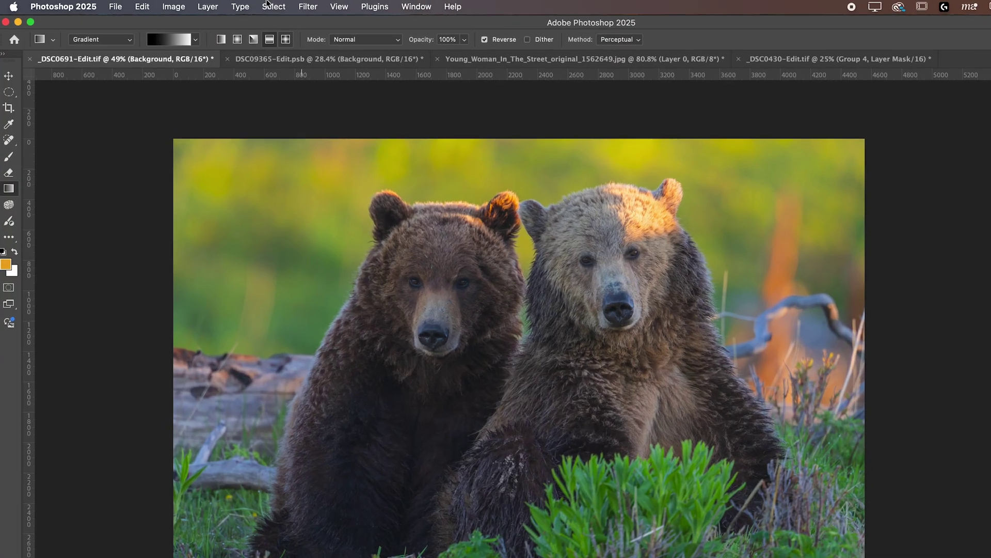
Select both bears with Select > Subject and add a Curves adjustment layer masked to them.
click(230, 5)
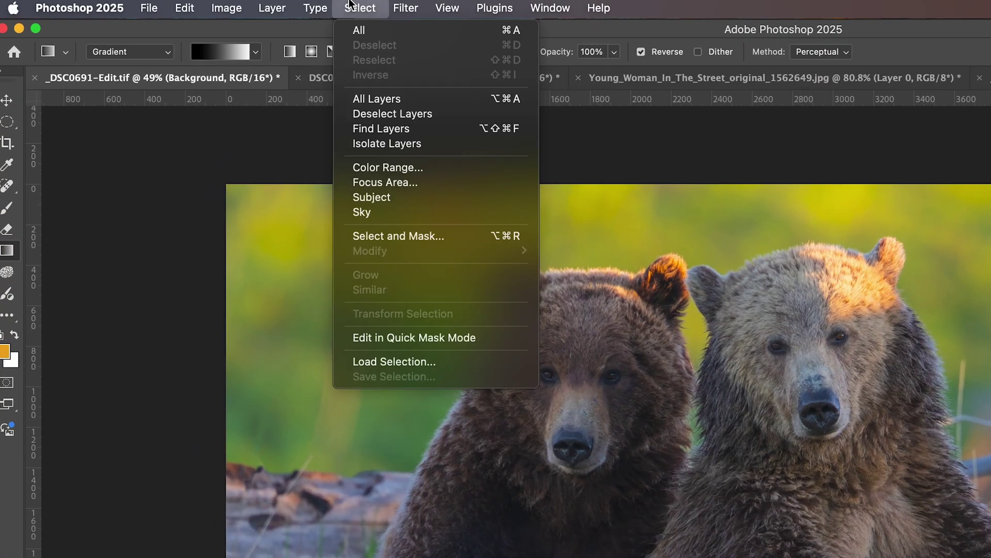
click(394, 207)
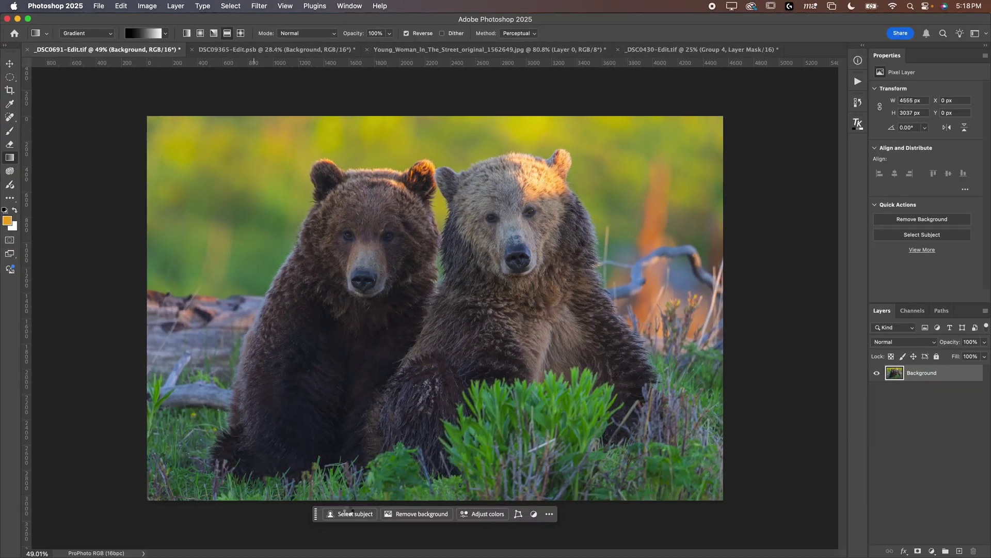
click(351, 513)
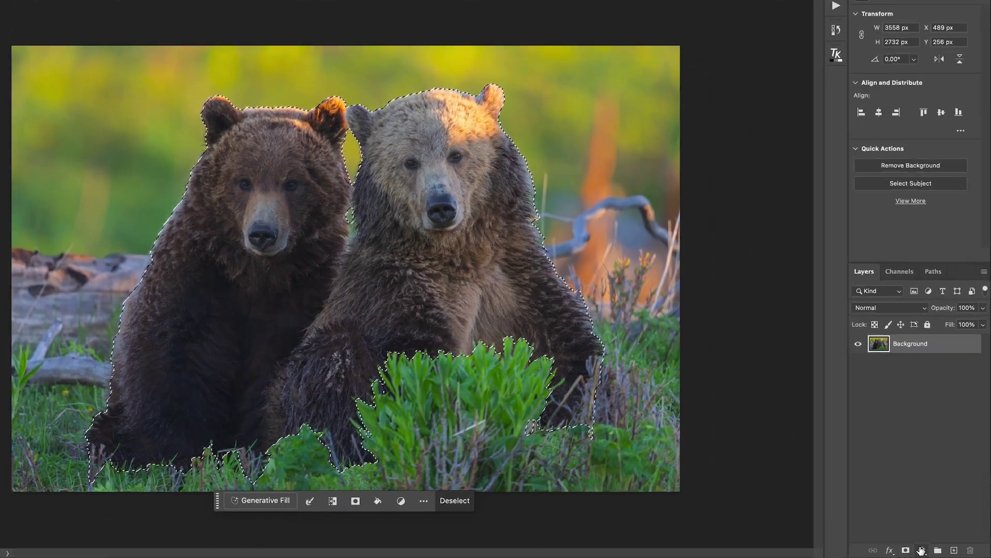
click(932, 551)
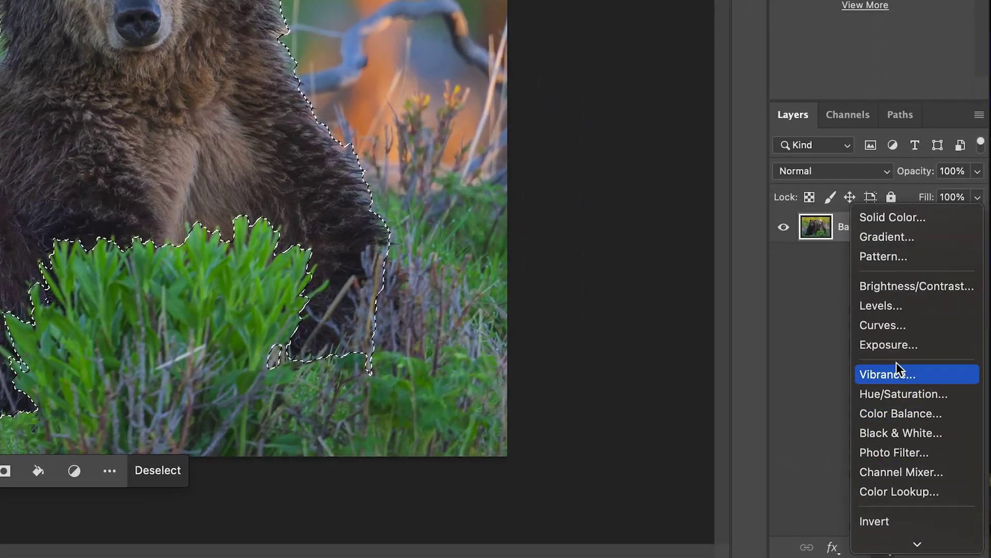
click(882, 324)
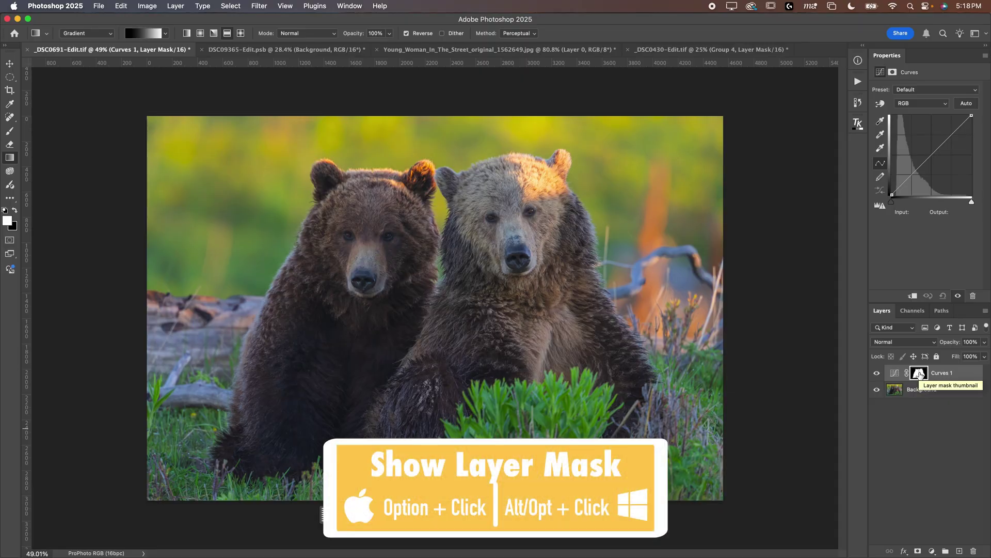
alt+click(919, 373)
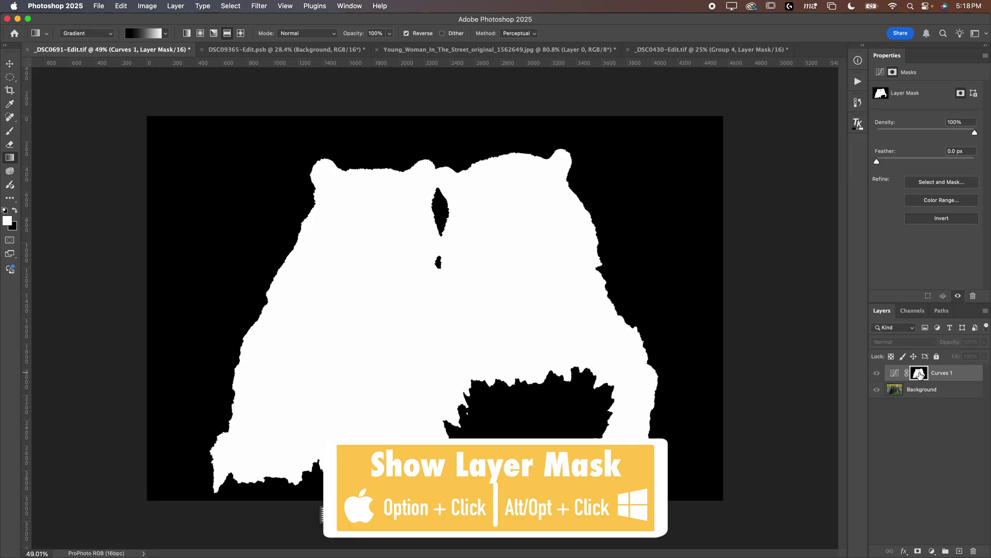
drag(465, 155, 547, 171)
scroll(828, 217, left, 10)
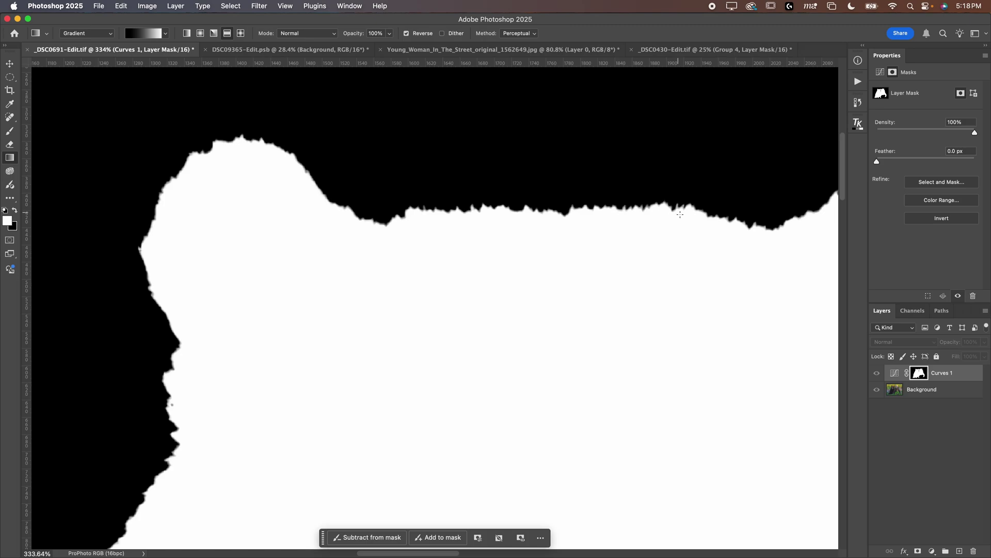
click(896, 379)
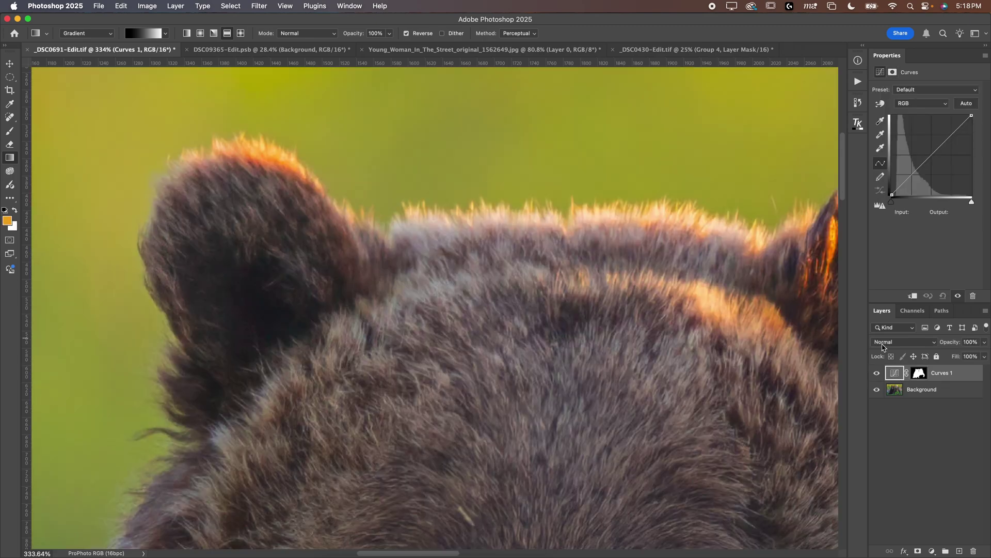
key(backslash)
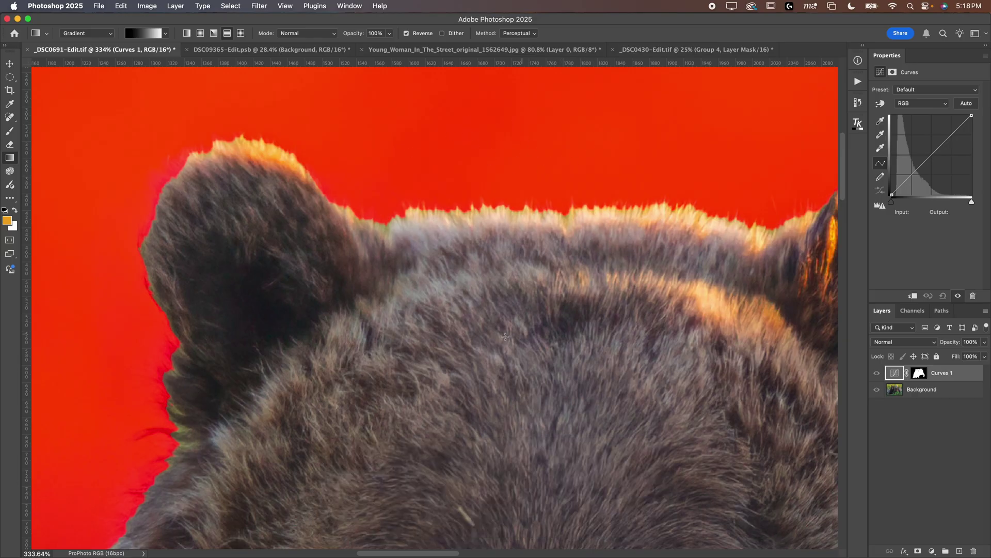
drag(505, 336, 369, 402)
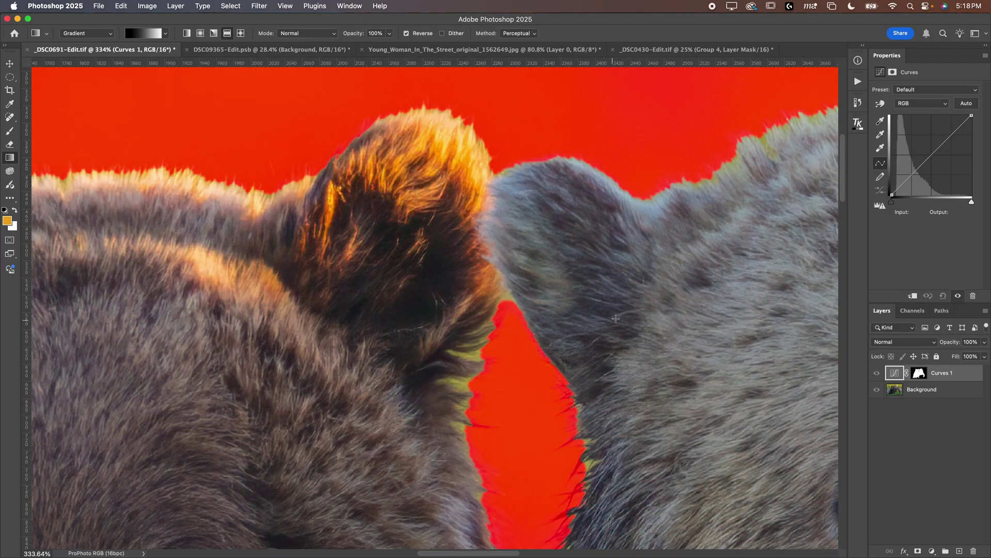
drag(654, 297, 713, 371)
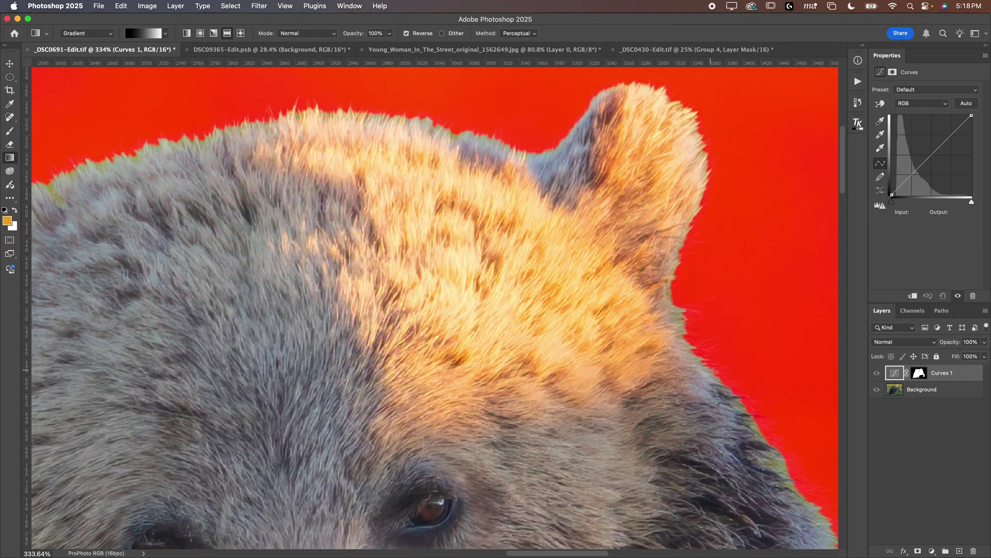
click(919, 373)
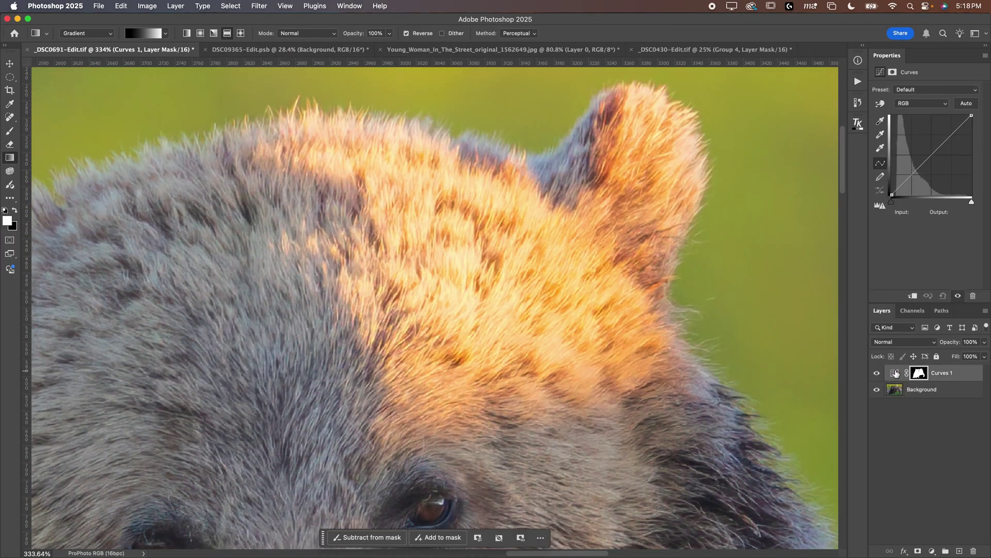
key(super+0)
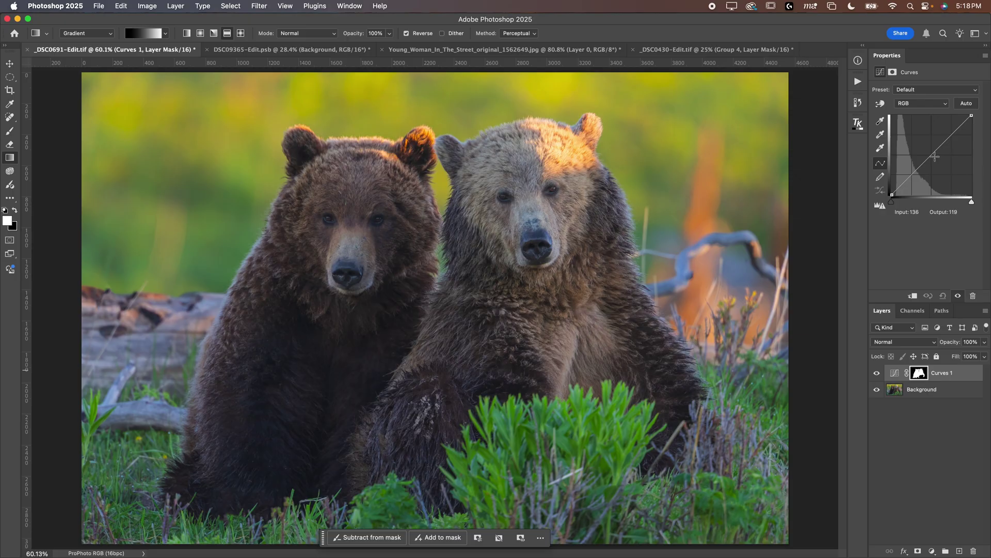
drag(937, 150, 938, 162)
Inspect the bear's fur edge, then reset Curves 1 to a straight default curve and fit the photo.
drag(239, 216, 369, 283)
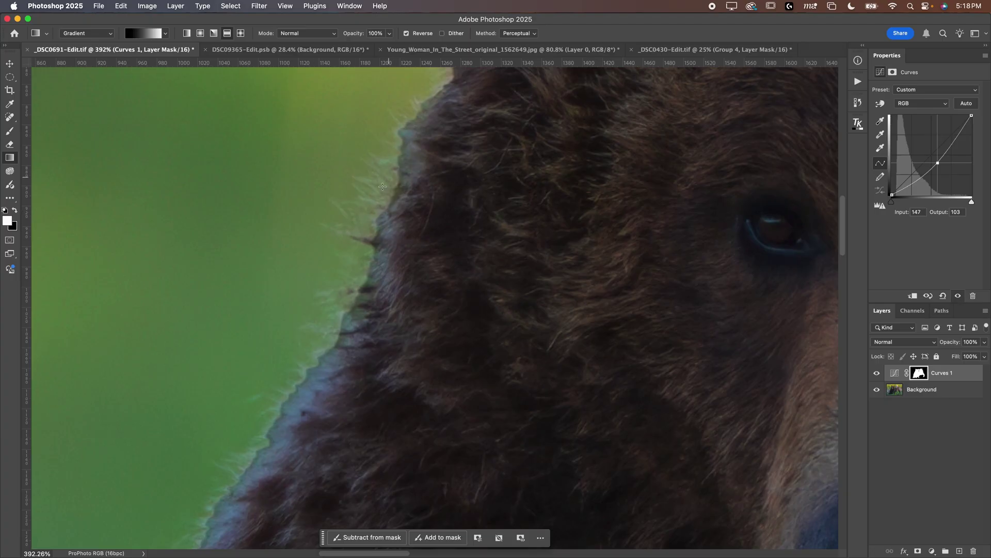
drag(310, 394, 432, 170)
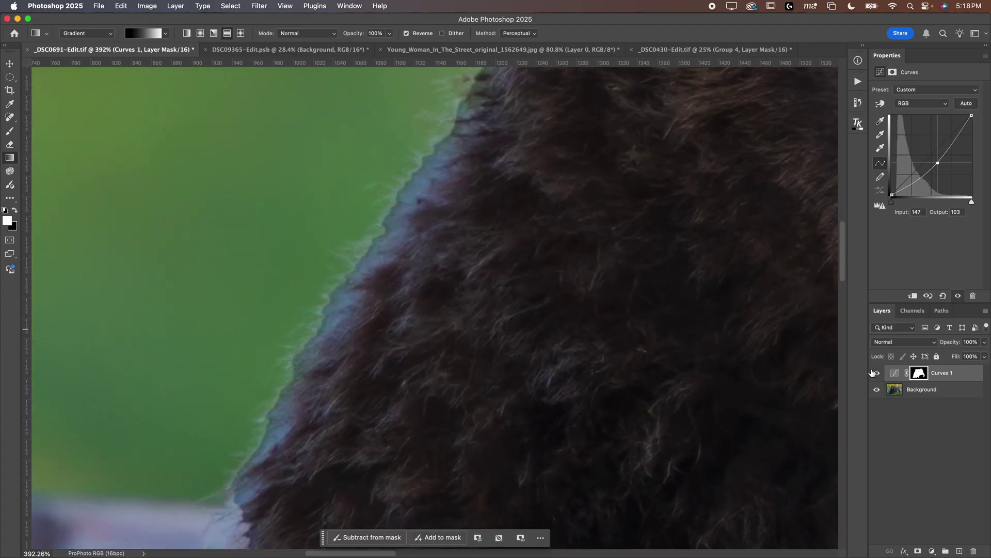
key(super+comma)
key(super+comma)
drag(939, 162, 824, 386)
key(super+0)
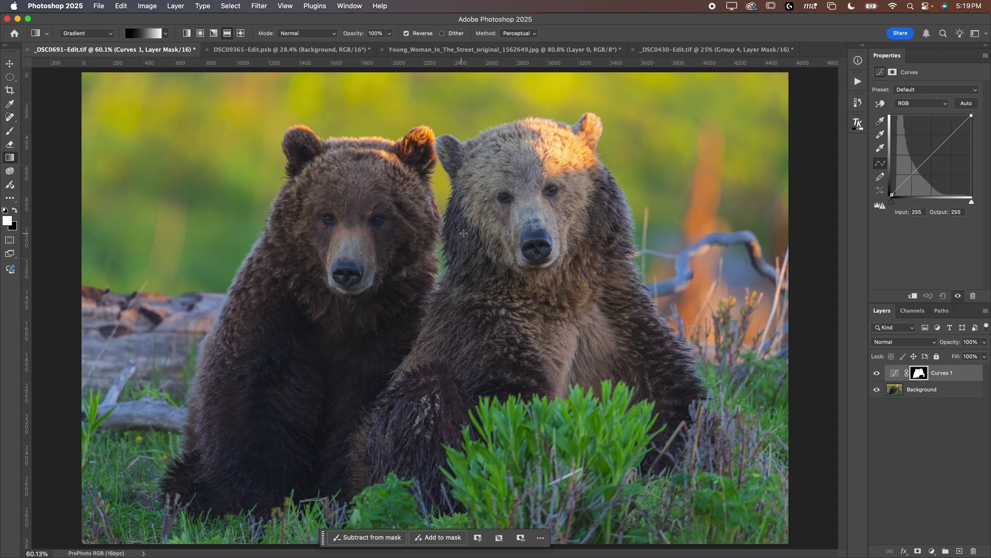
Switch Select Subject and Remove Background to Cloud (Detailed results) in Image Processing preferences.
click(893, 373)
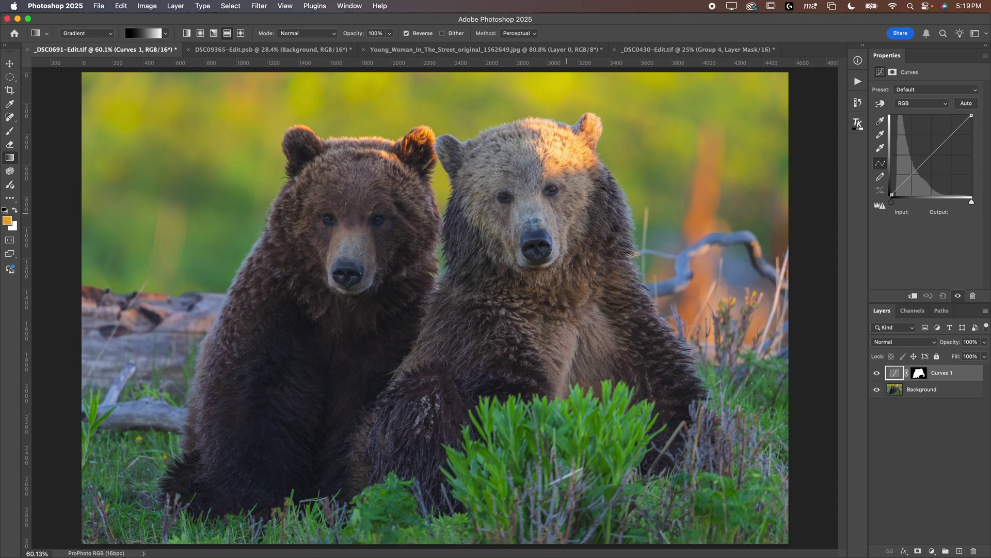
click(55, 6)
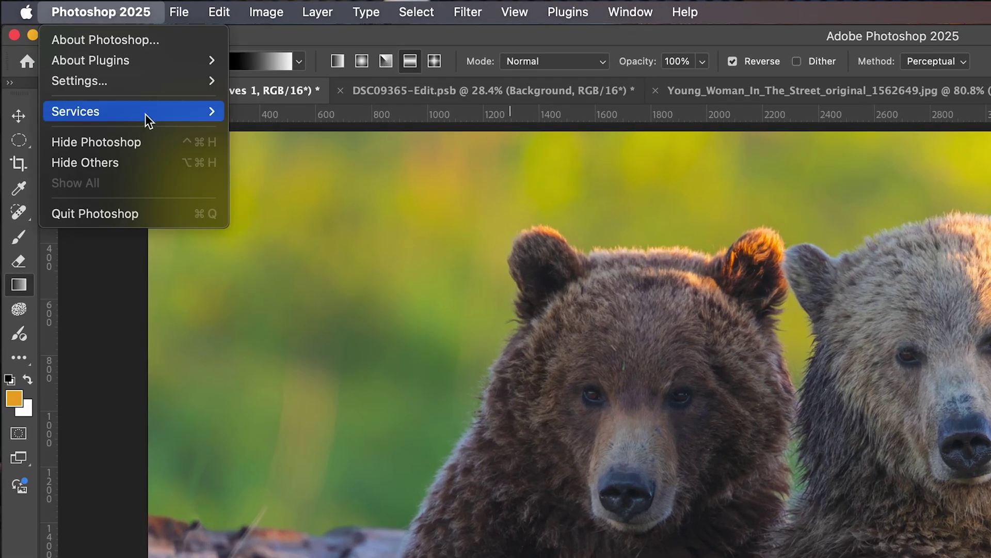
mouse_move(132, 80)
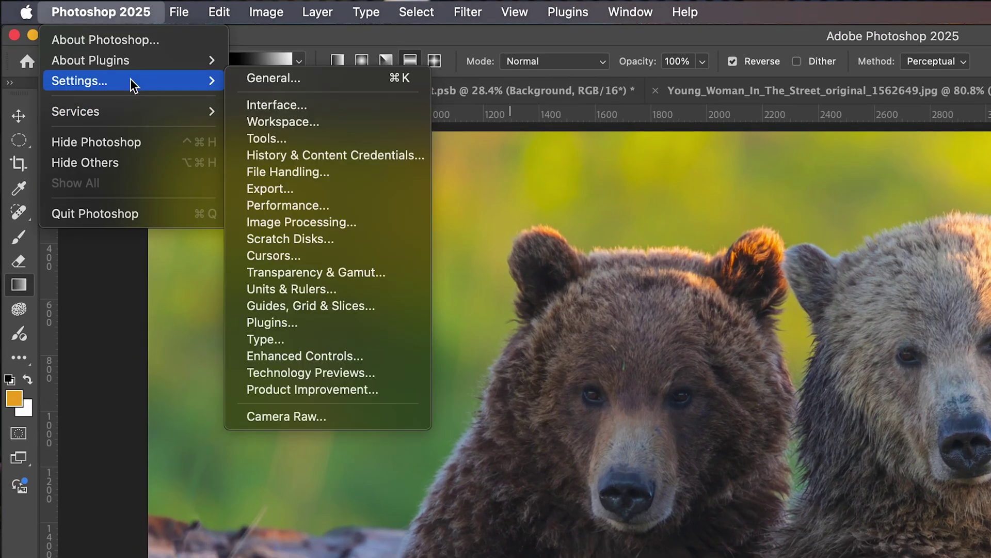
click(340, 225)
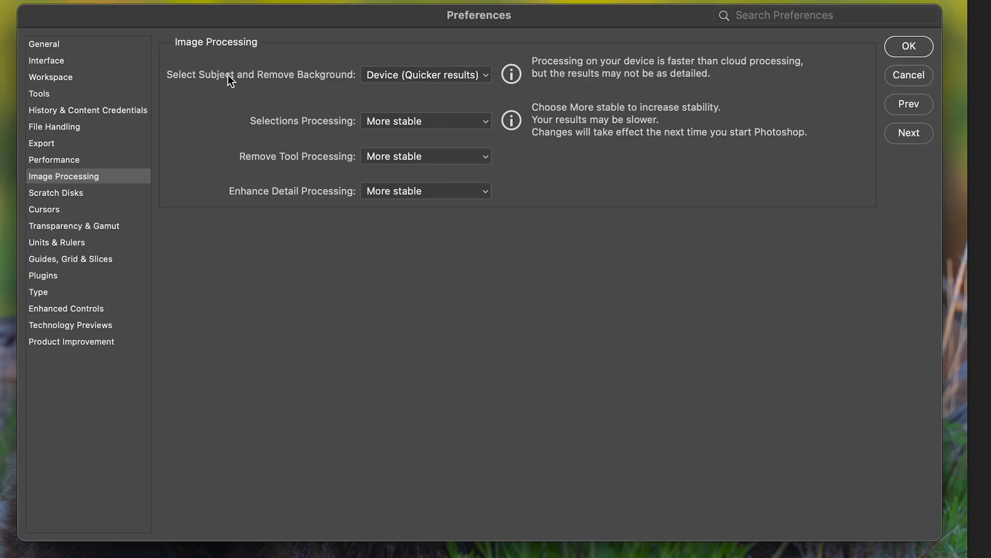
click(372, 76)
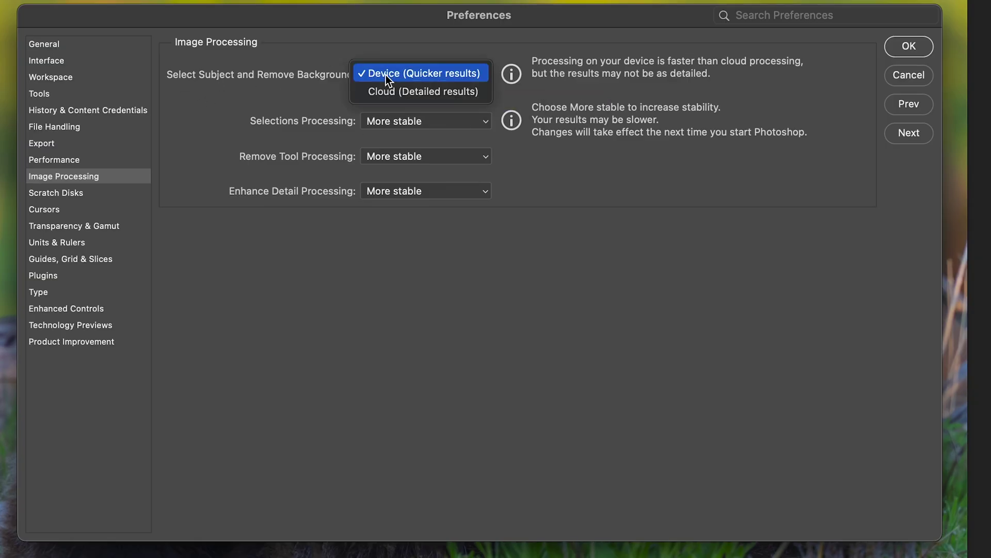
click(411, 92)
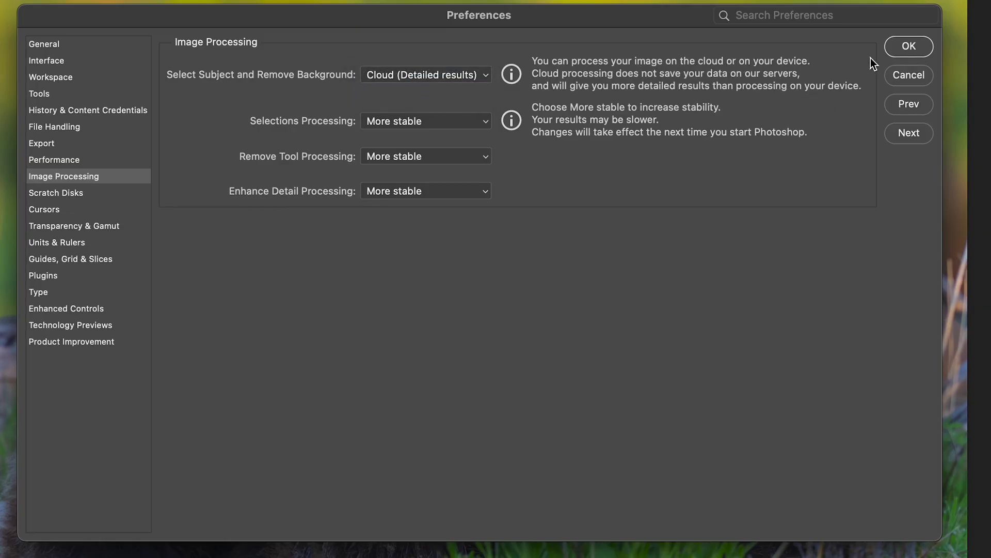
click(908, 45)
Run Select > Subject again to outline both bears with cloud-processed detail.
click(230, 6)
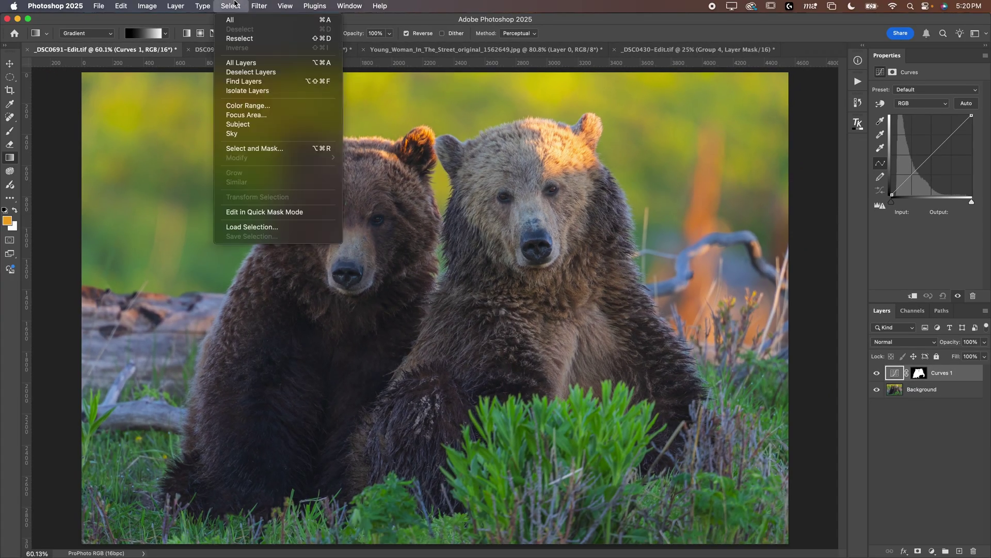
click(246, 124)
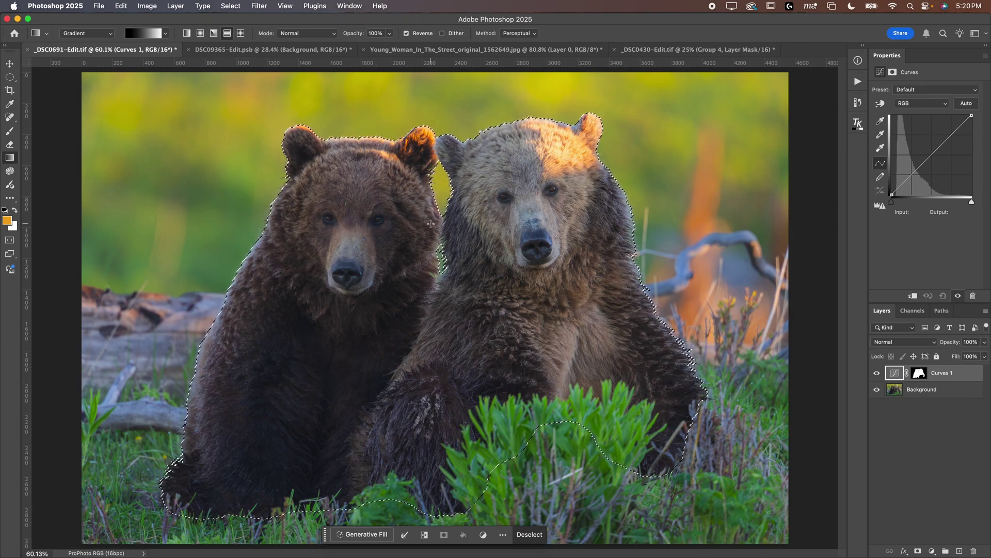
Add a Curves 2 adjustment layer above Curves 1, masked to the bears.
click(932, 550)
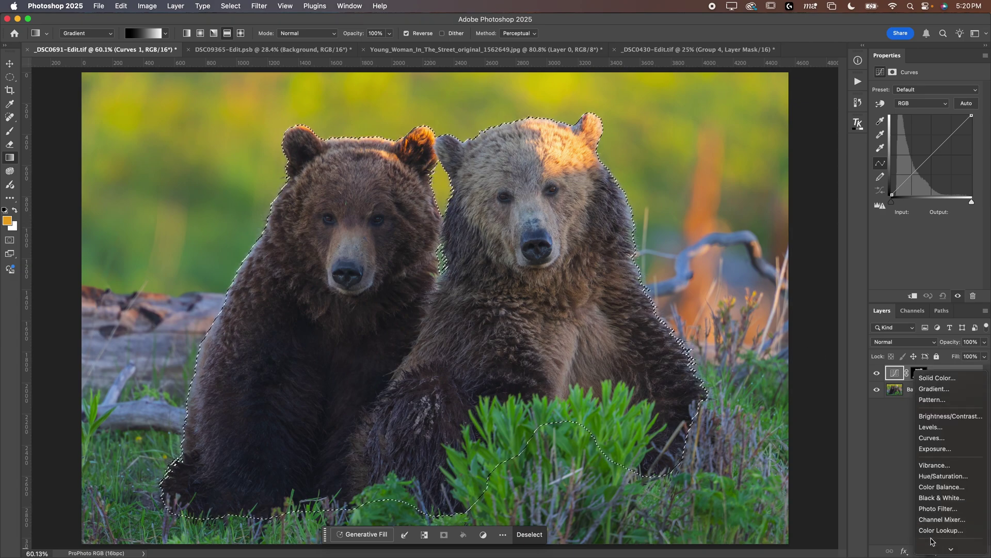
click(932, 439)
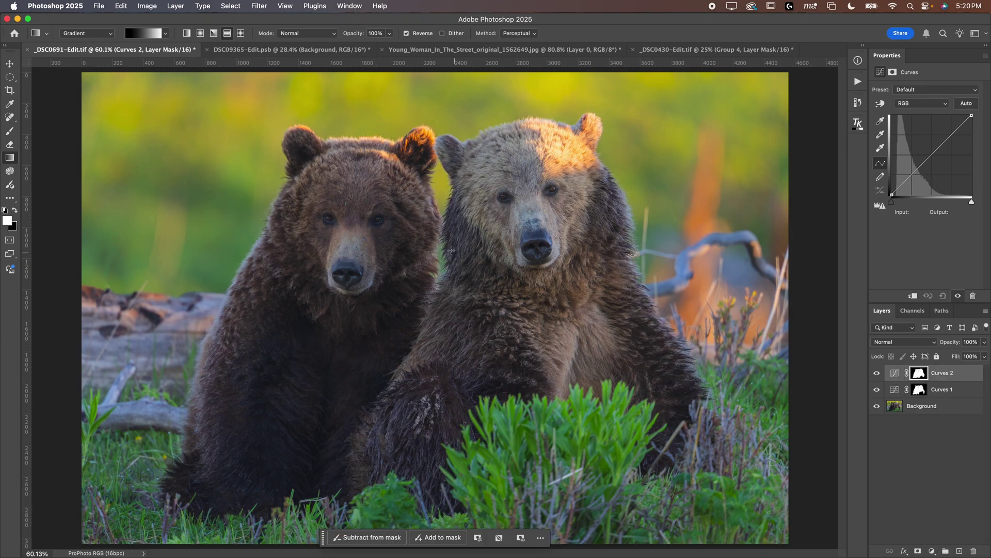
scroll(310, 142, up, 5)
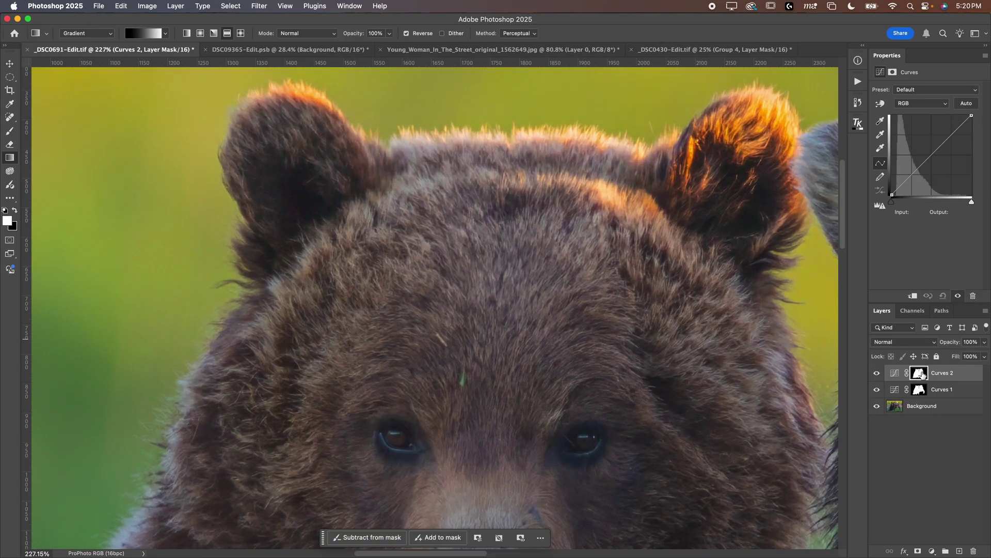
Compare the Curves 2 and Curves 1 red mask overlays along the zoomed-in fur edge.
key(backslash)
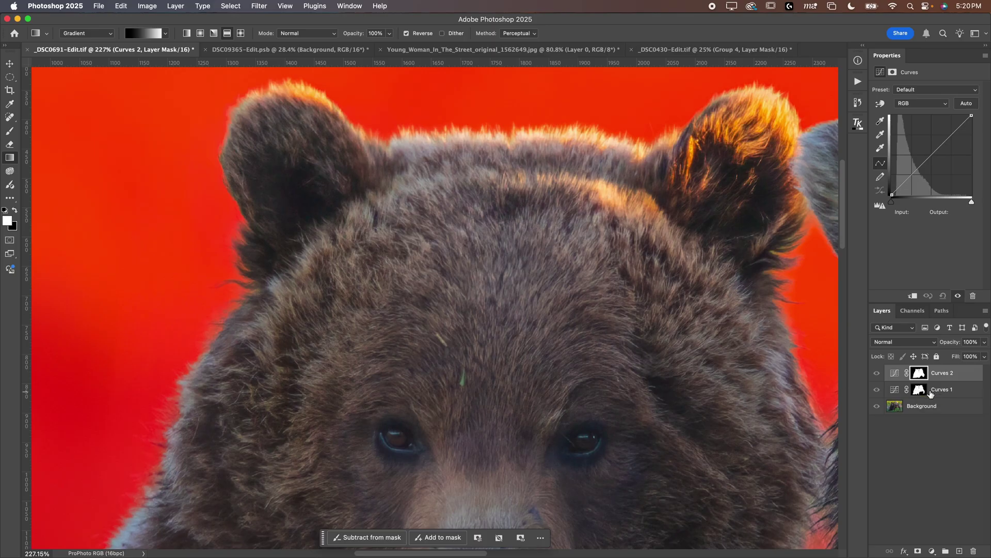
click(919, 390)
click(915, 375)
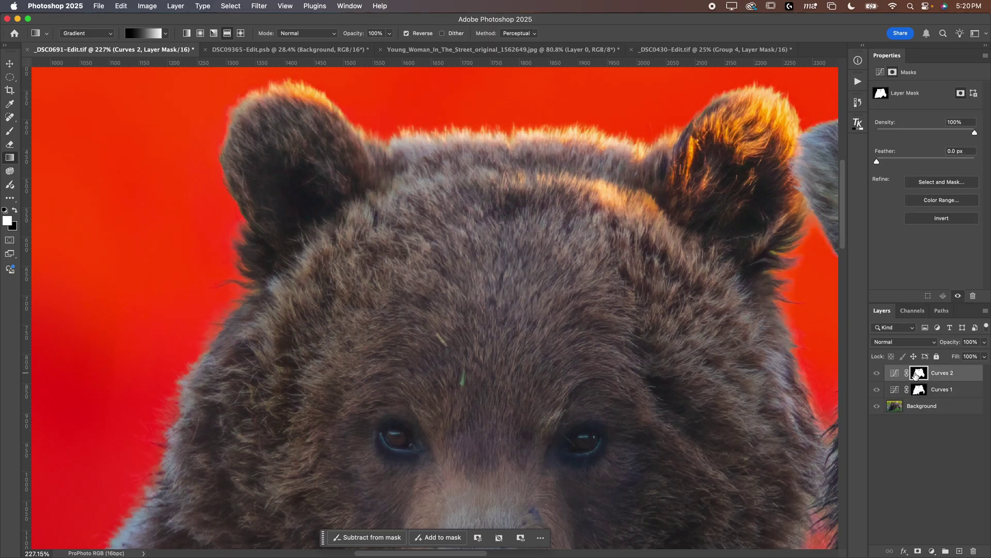
click(919, 390)
drag(282, 277, 356, 283)
click(917, 376)
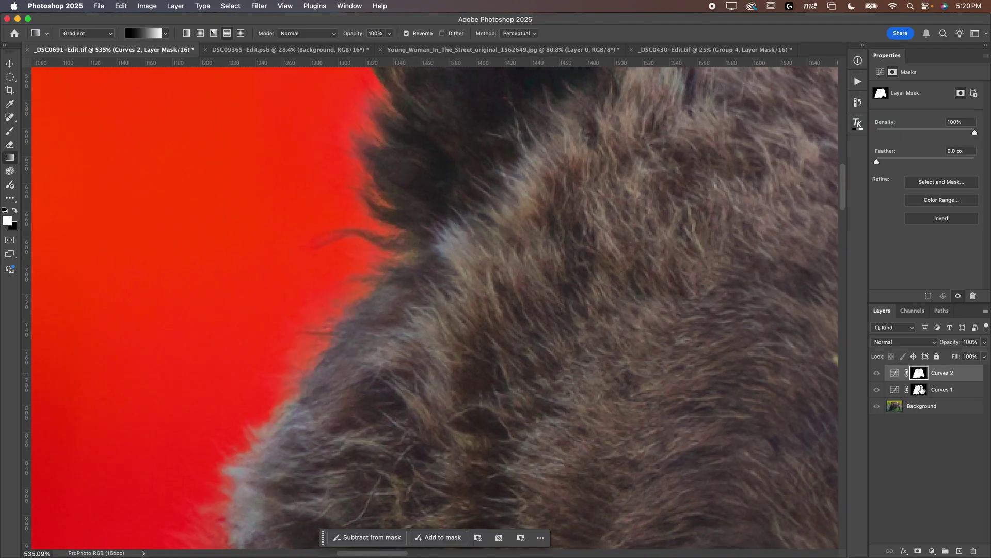
click(915, 392)
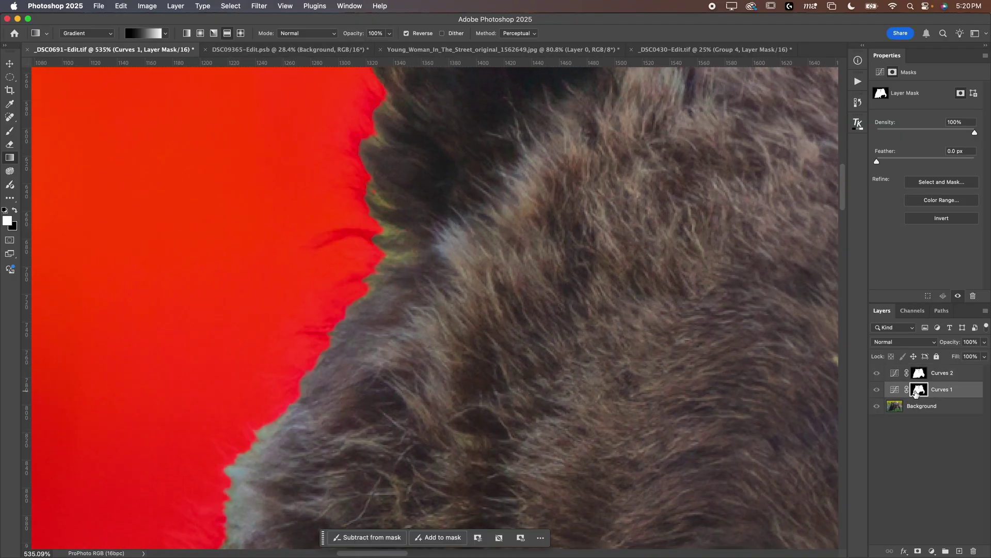
click(919, 376)
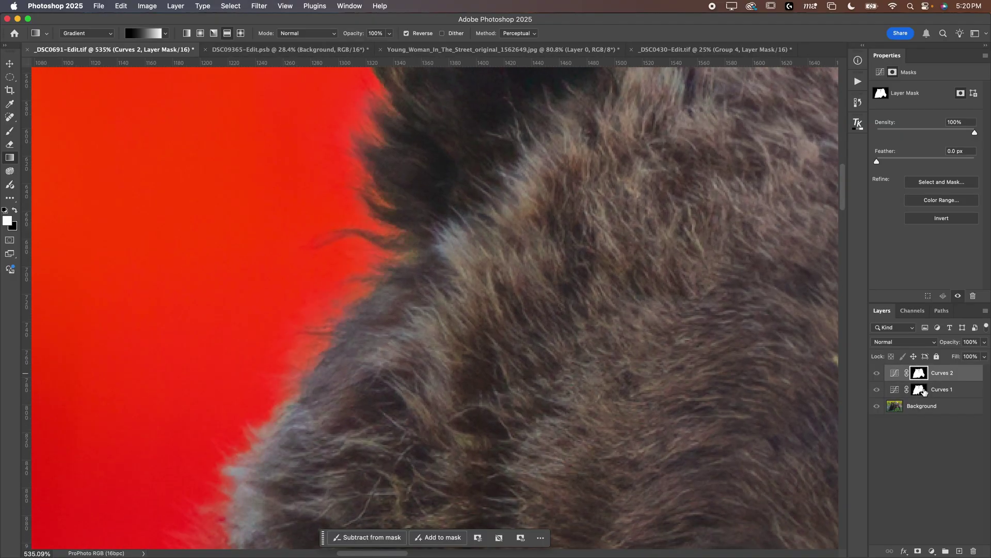
click(925, 393)
click(919, 373)
key(backslash)
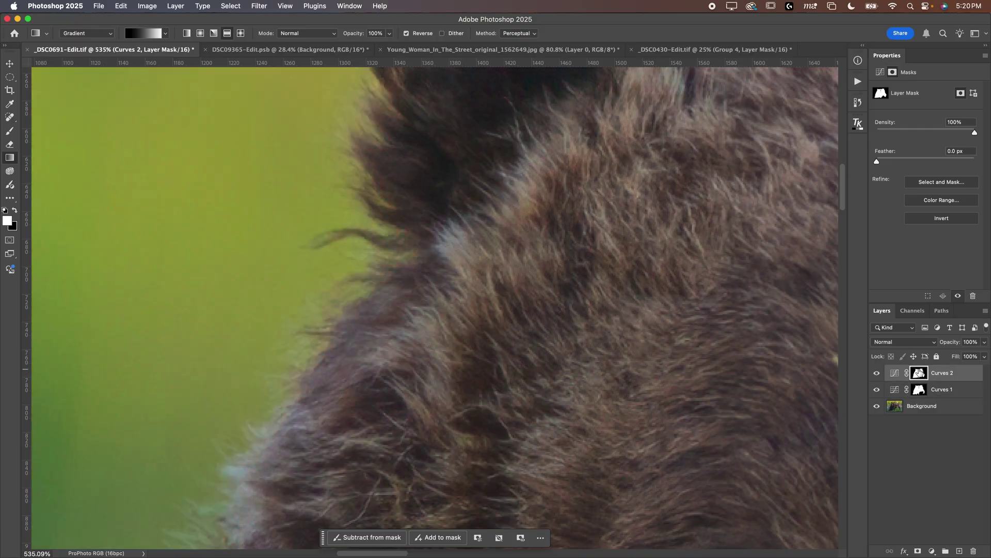
alt+click(919, 376)
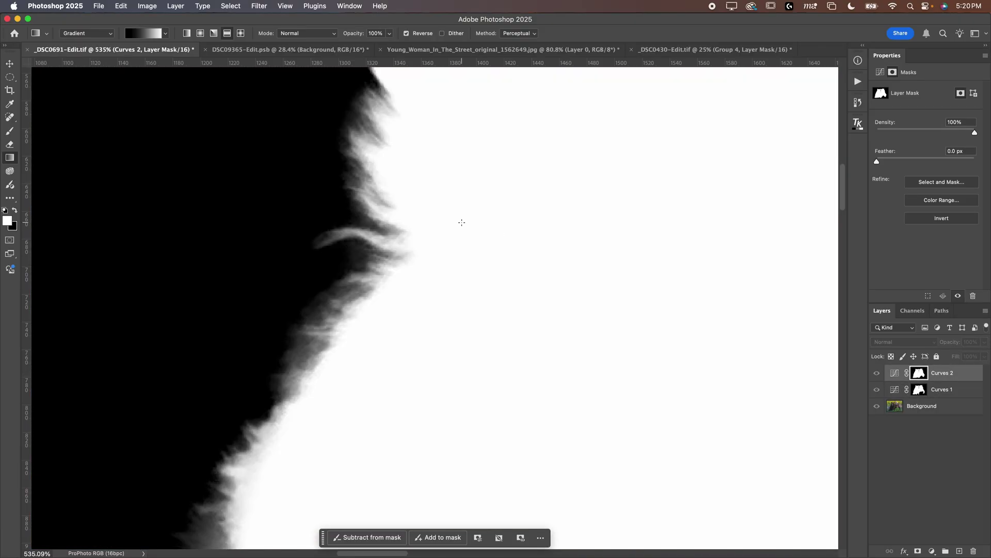
scroll(462, 222, down, 3)
drag(547, 215, 216, 206)
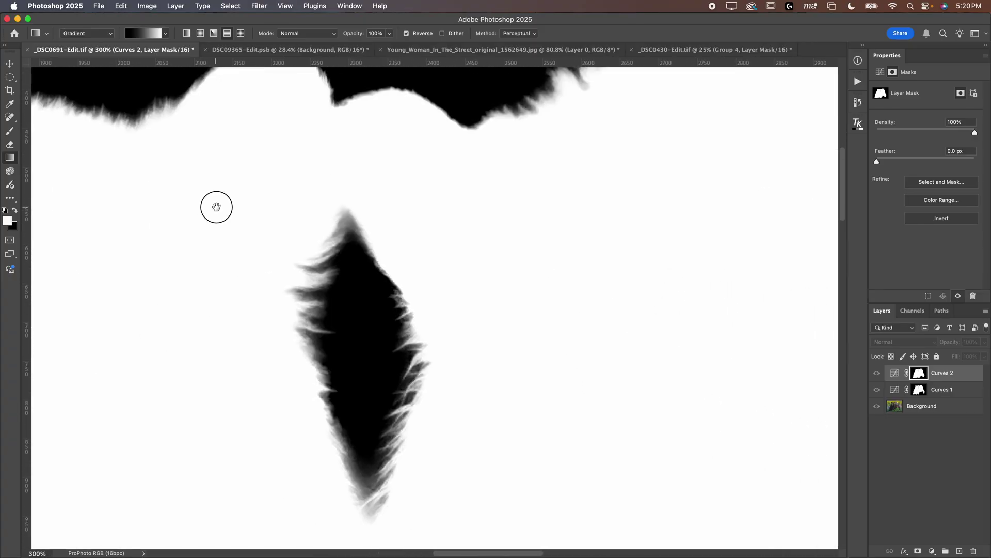
alt+click(919, 390)
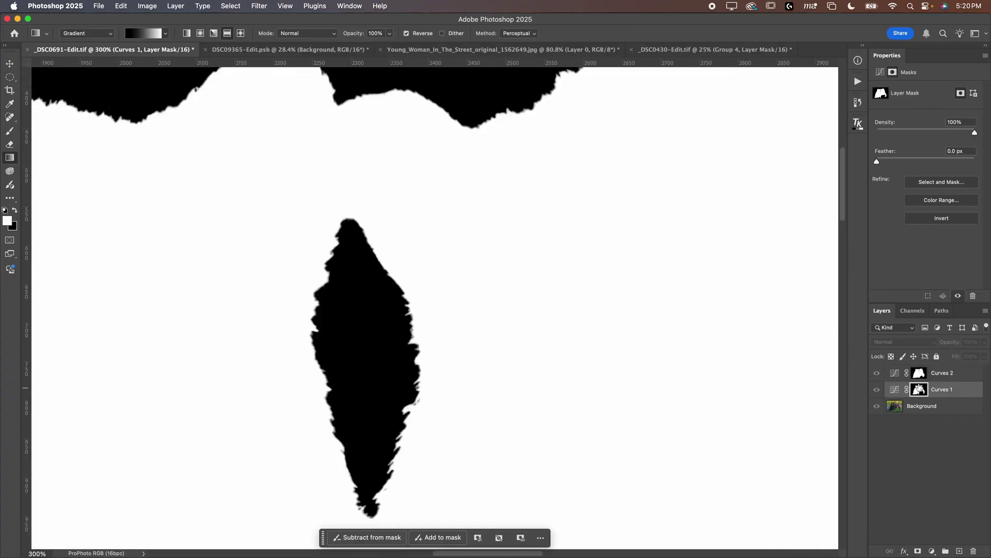
alt+click(918, 375)
alt+click(919, 390)
alt+click(914, 375)
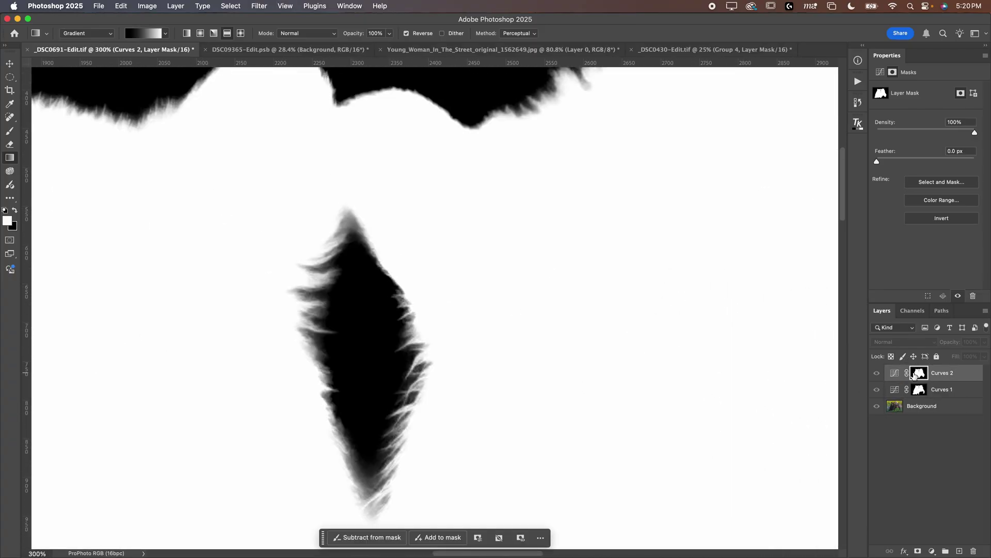
click(894, 373)
key(super+0)
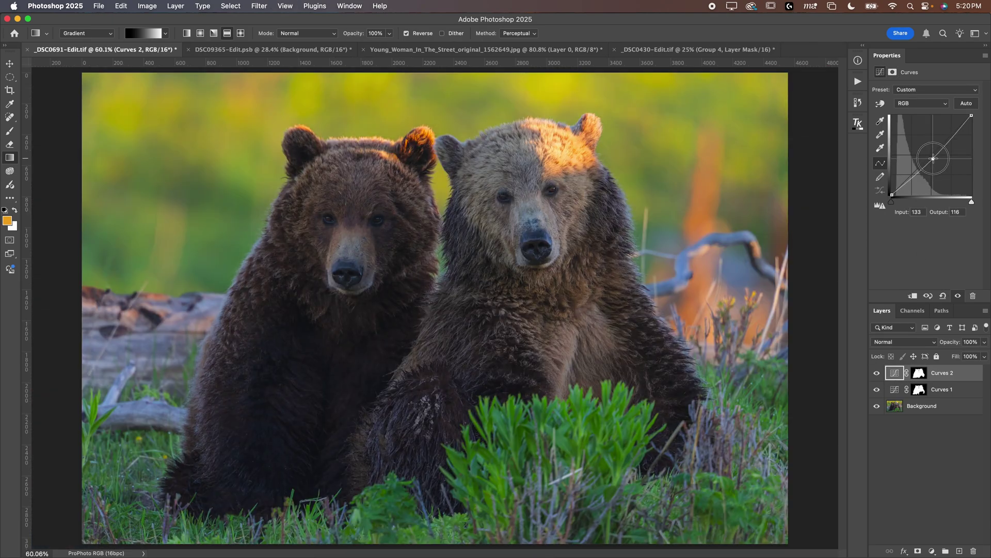
Darken the bears with the Curves 2 point at Input 148, Output 109, then switch to the rock-arch photo.
drag(932, 157, 938, 161)
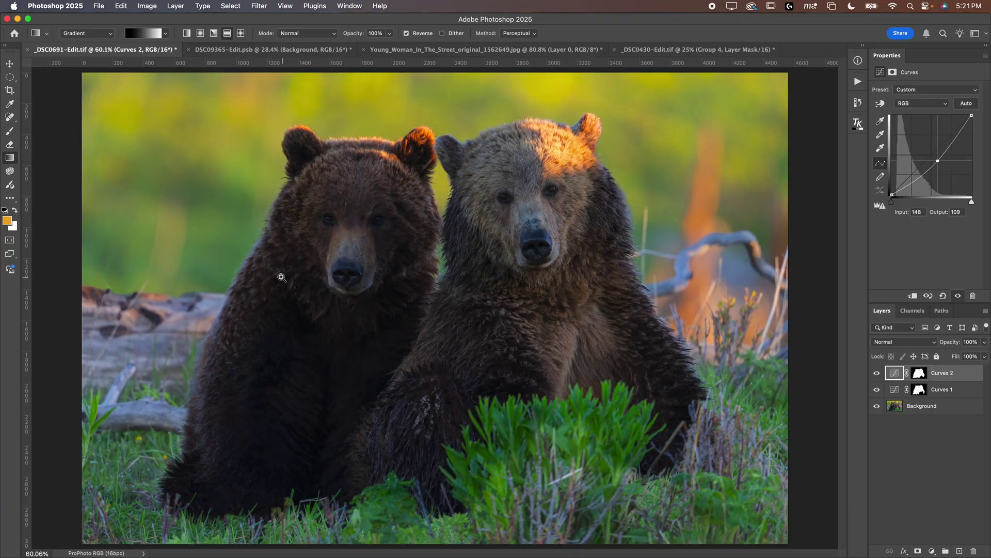
drag(250, 258, 319, 247)
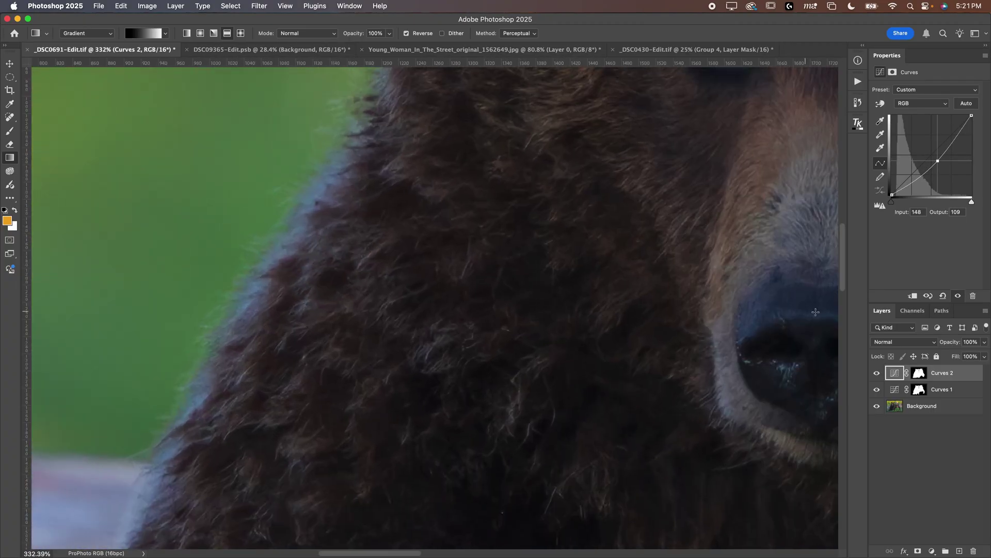
click(877, 374)
click(877, 374)
key(super+0)
key(ctrl+Tab)
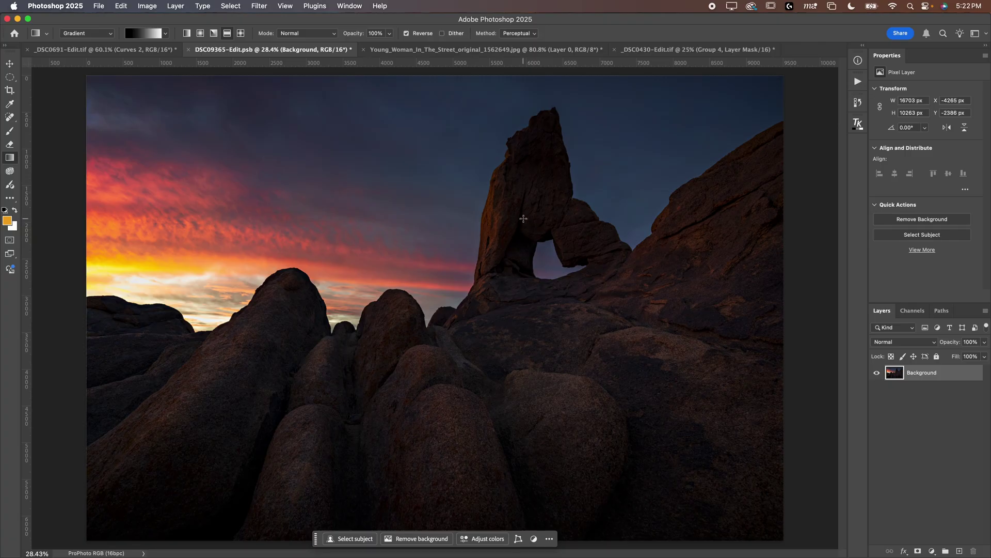
Select the sky in the rock-arch photo with Select > Sky.
click(223, 4)
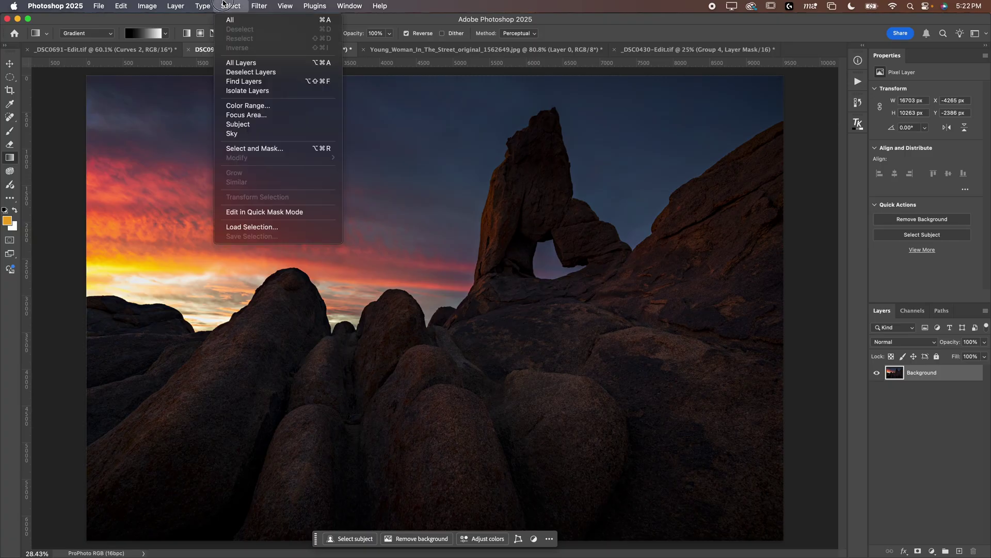
click(264, 135)
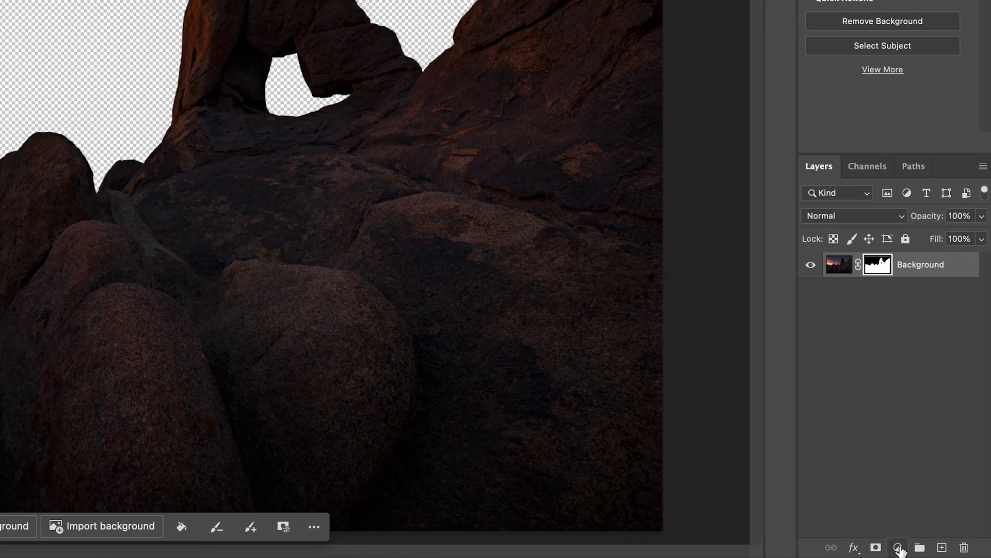
Add a Curves 1 layer, move the Background's rocks-only mask onto it, and test a curve point.
click(933, 552)
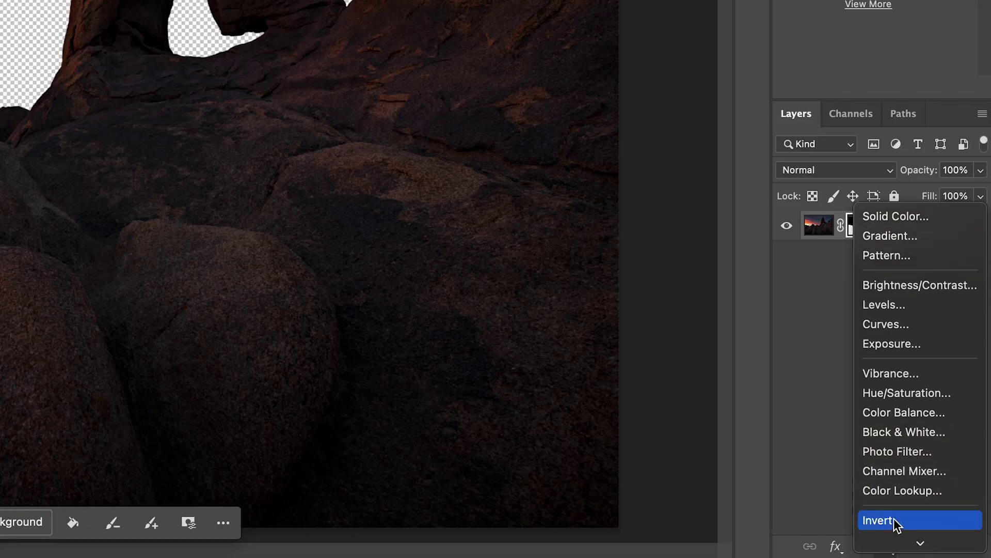
click(899, 324)
drag(861, 255, 884, 235)
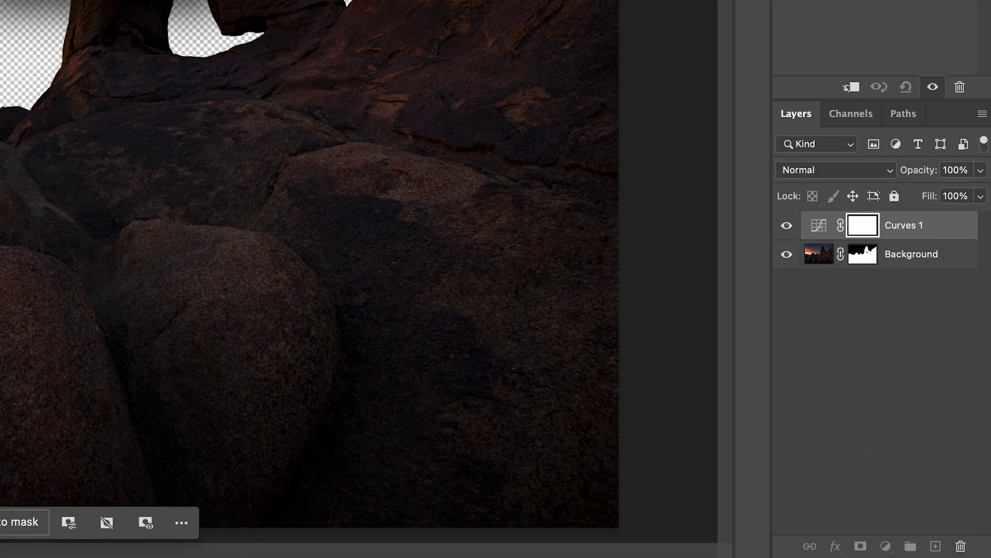
click(820, 227)
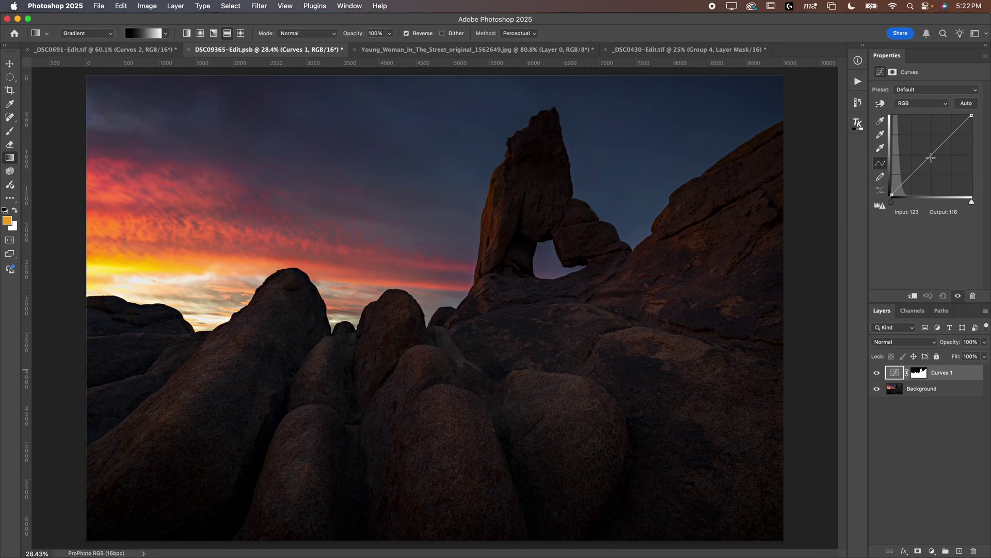
click(927, 156)
drag(928, 156, 929, 248)
click(922, 374)
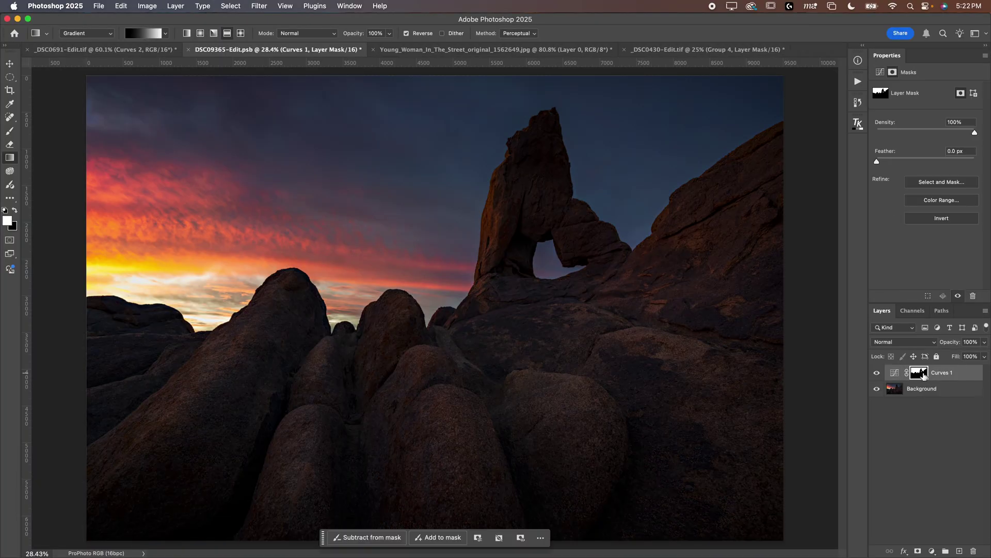
Invert the Curves 1 mask and set its curve point to input 108, output 137 for the sky.
key(super+2)
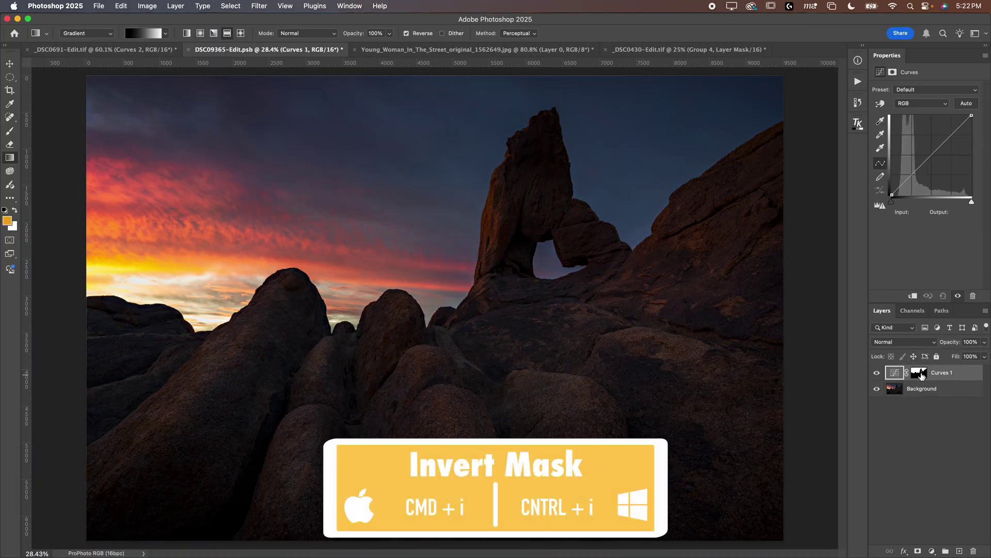
drag(930, 155, 937, 165)
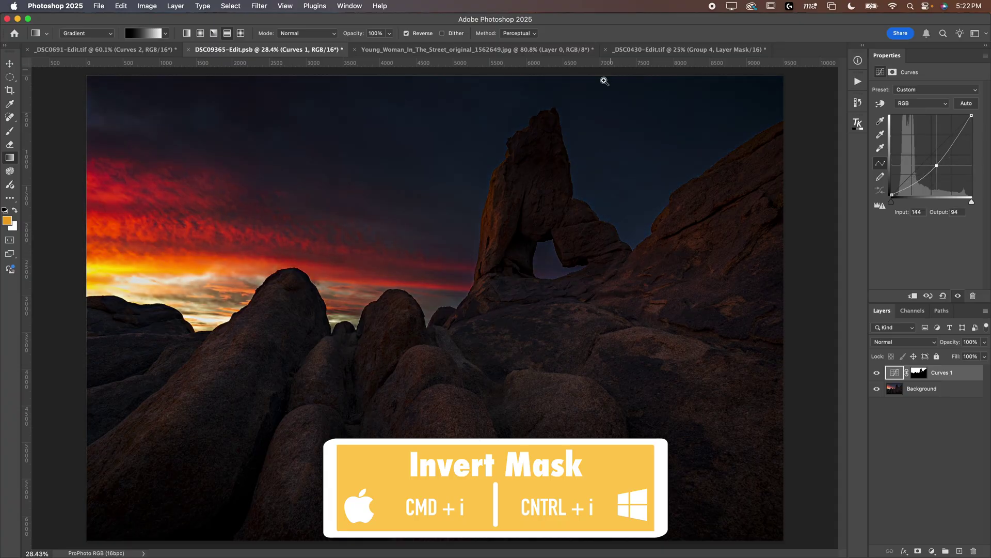
drag(487, 155, 485, 192)
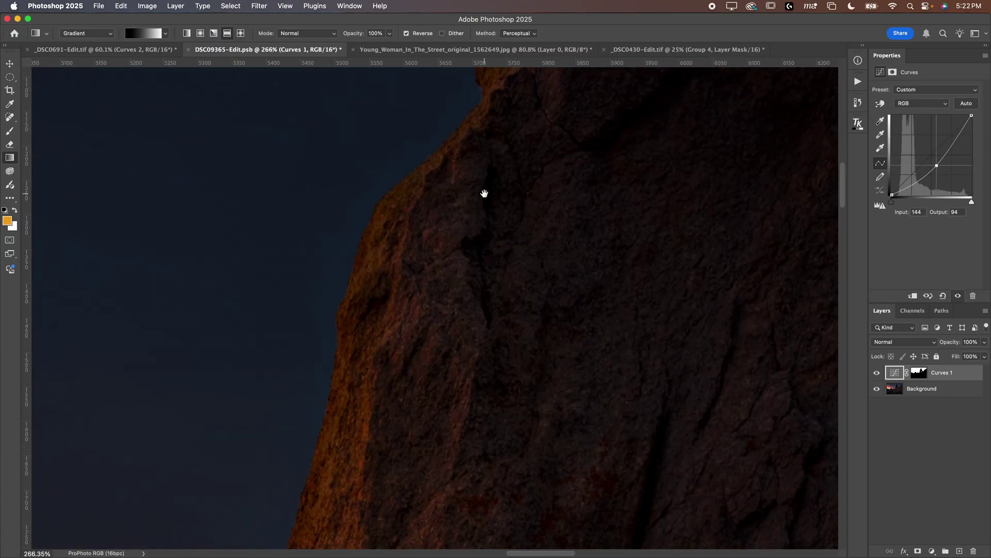
drag(937, 165, 924, 149)
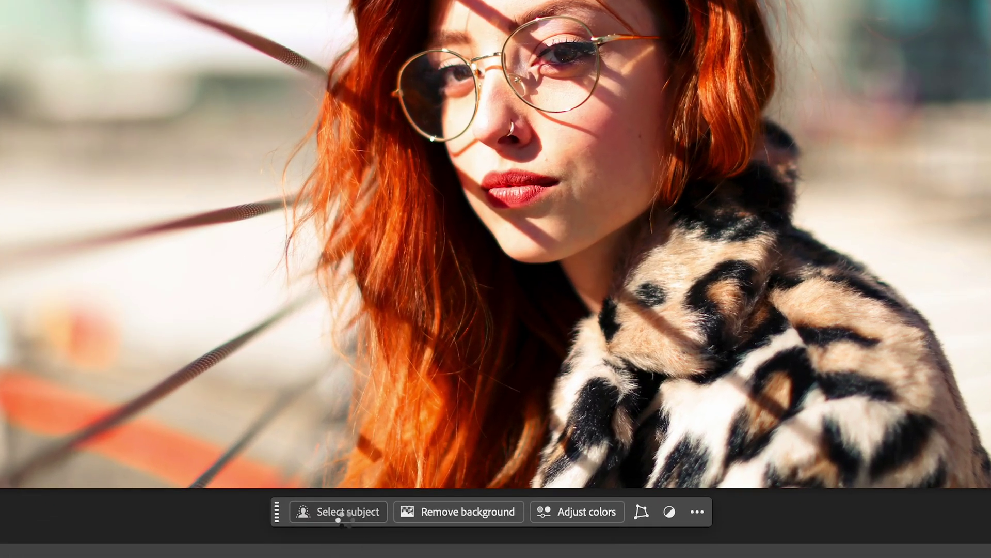
Select the red-haired woman with Select Subject and bring up the adjustment layer list.
click(342, 516)
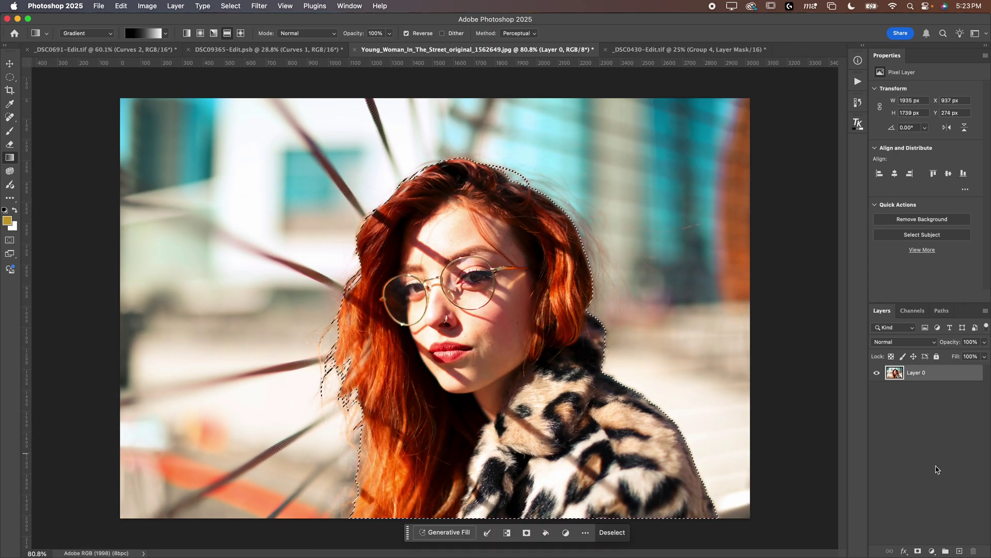
click(932, 551)
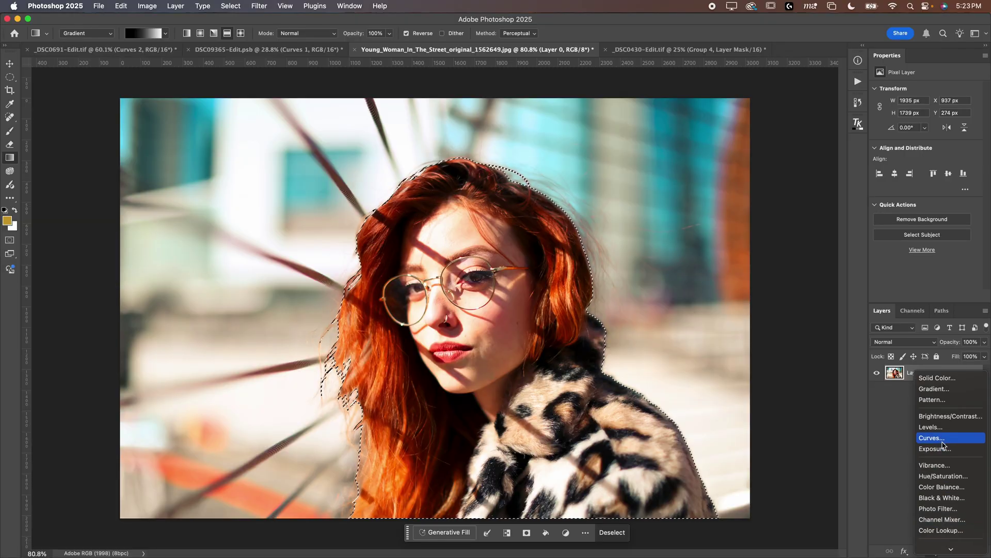
Add a Curves 1 layer masked to the woman, test a darkening curve, reset it, and preview the mask overlay.
click(940, 439)
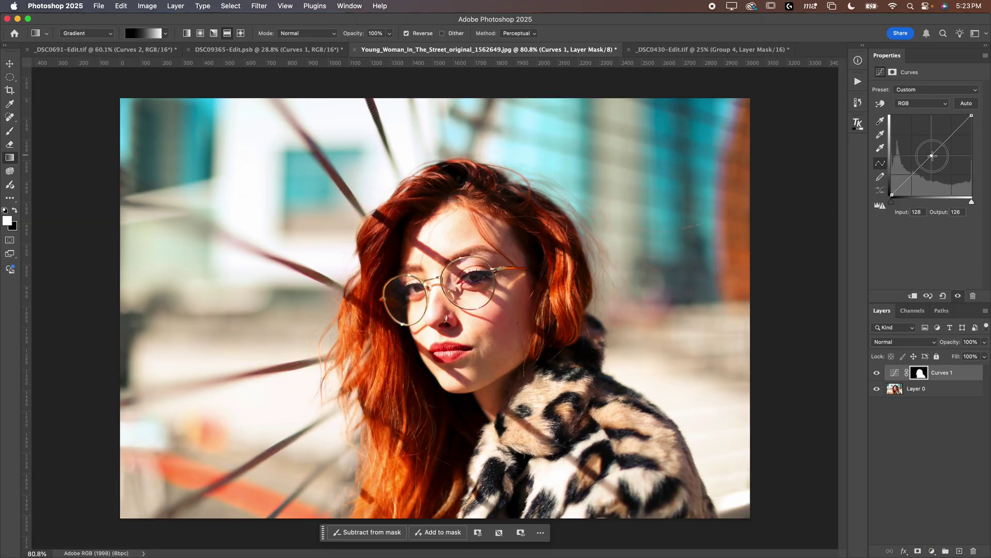
drag(943, 143, 943, 165)
scroll(522, 188, up, 6)
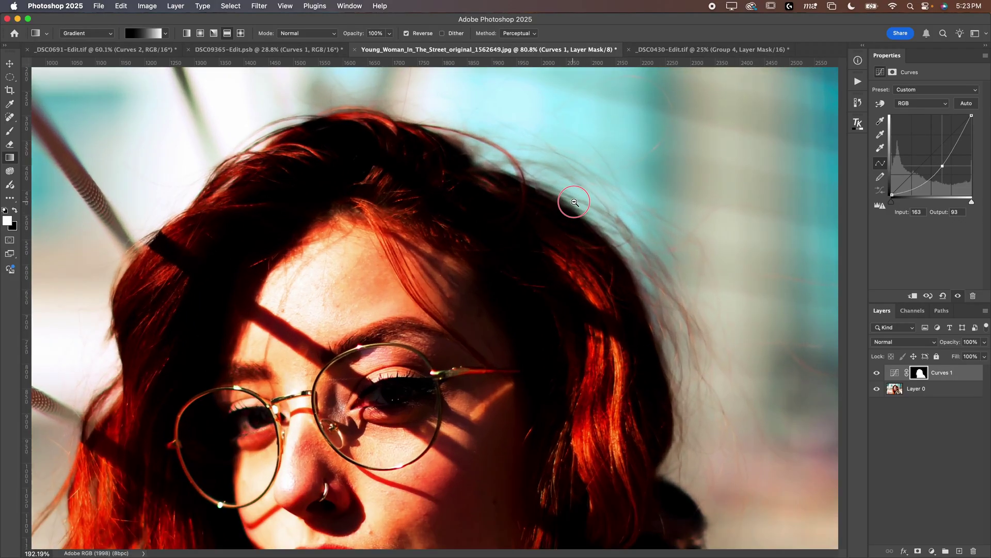
mouse_move(942, 166)
mouse_down()
mouse_move(921, 136)
mouse_move(932, 161)
mouse_move(929, 153)
mouse_up()
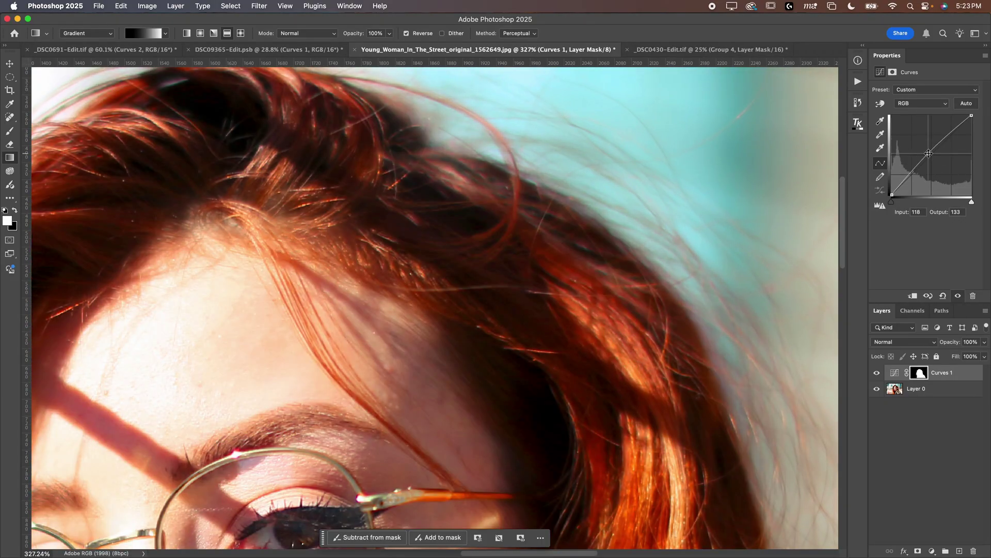
key(super+z)
key(backslash)
key(super+0)
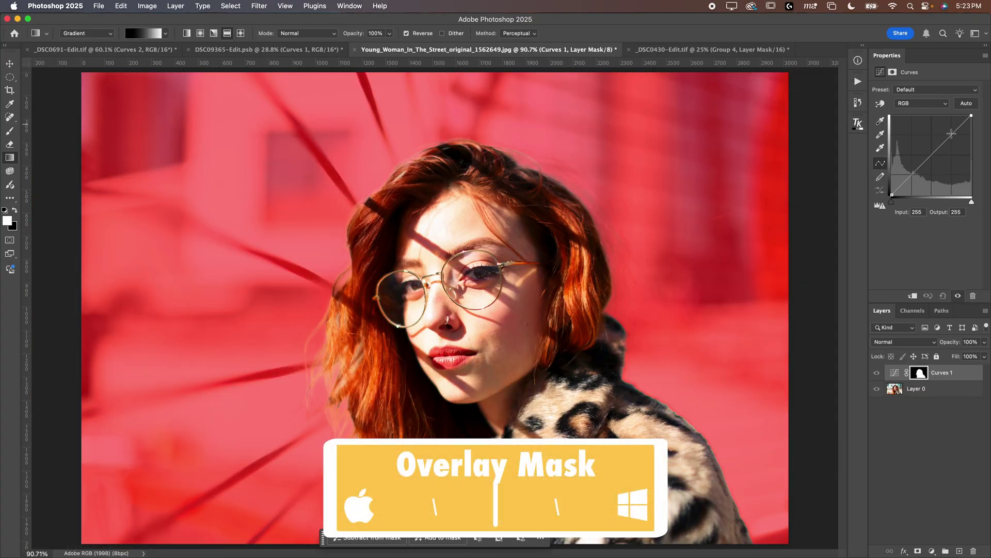
click(900, 373)
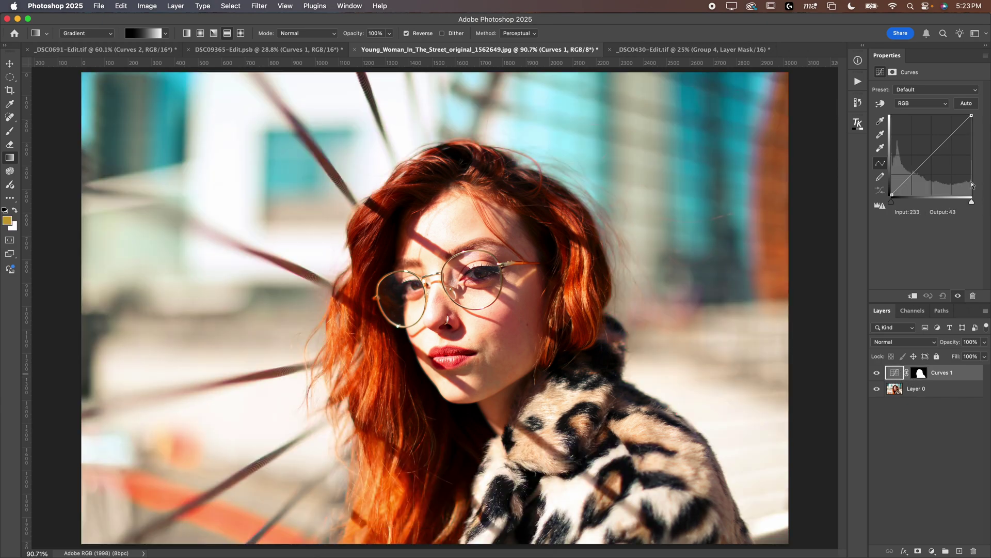
Add a Hue/Saturation 1 layer and move the woman's mask onto it, replacing its mask.
click(931, 552)
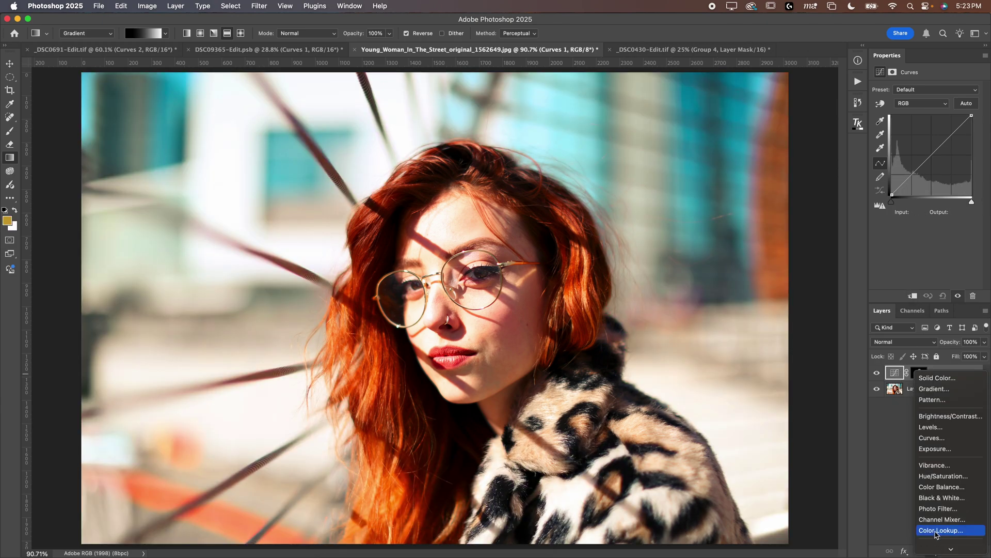
click(942, 476)
drag(921, 388, 919, 372)
click(525, 196)
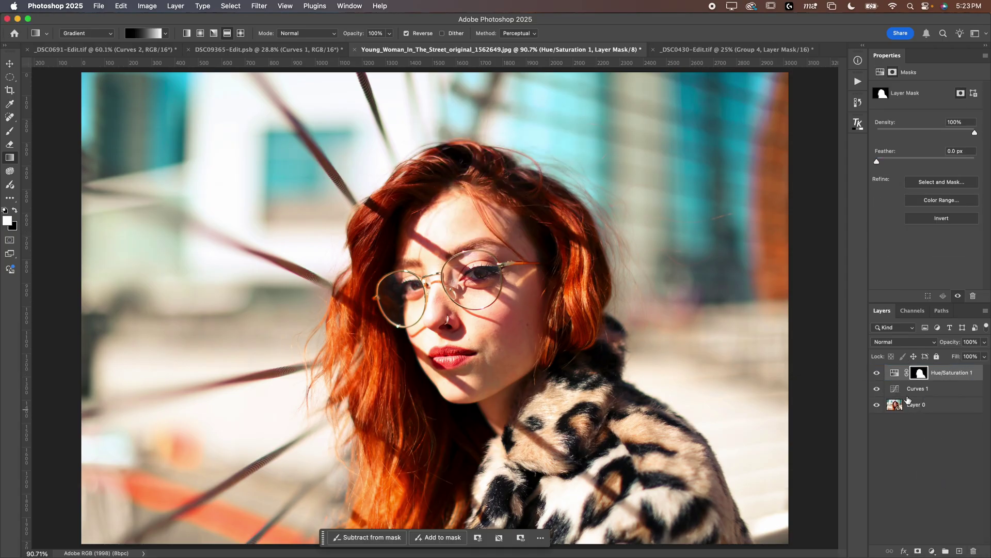
Set Hue to +130 and Saturation to -43 to turn the woman green, comparing before and after.
click(895, 372)
drag(925, 157, 907, 137)
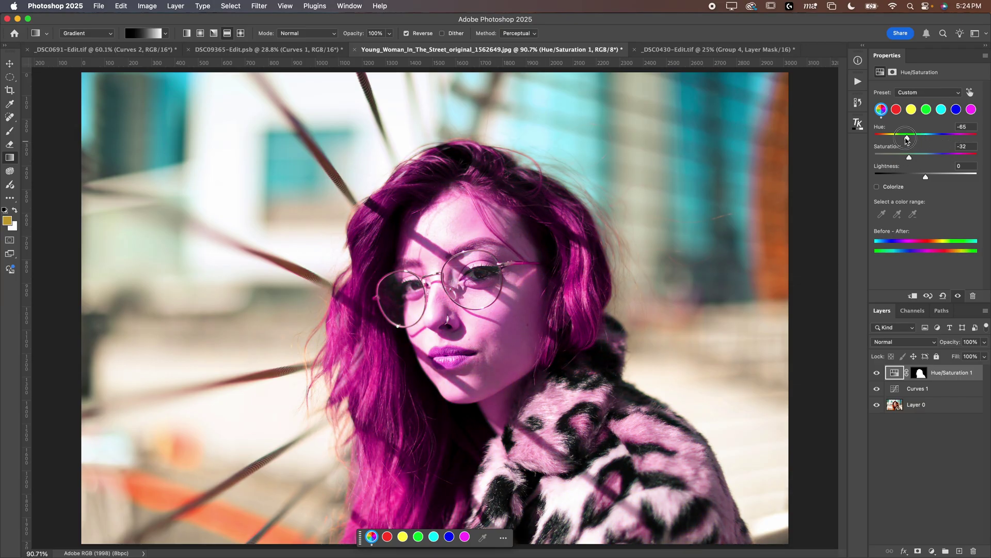
drag(907, 138, 962, 137)
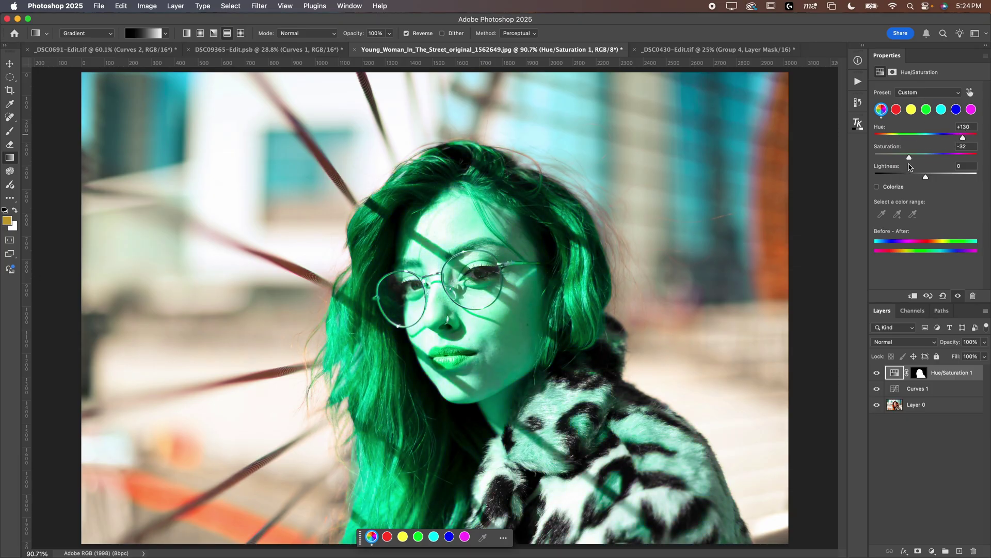
drag(909, 156, 903, 156)
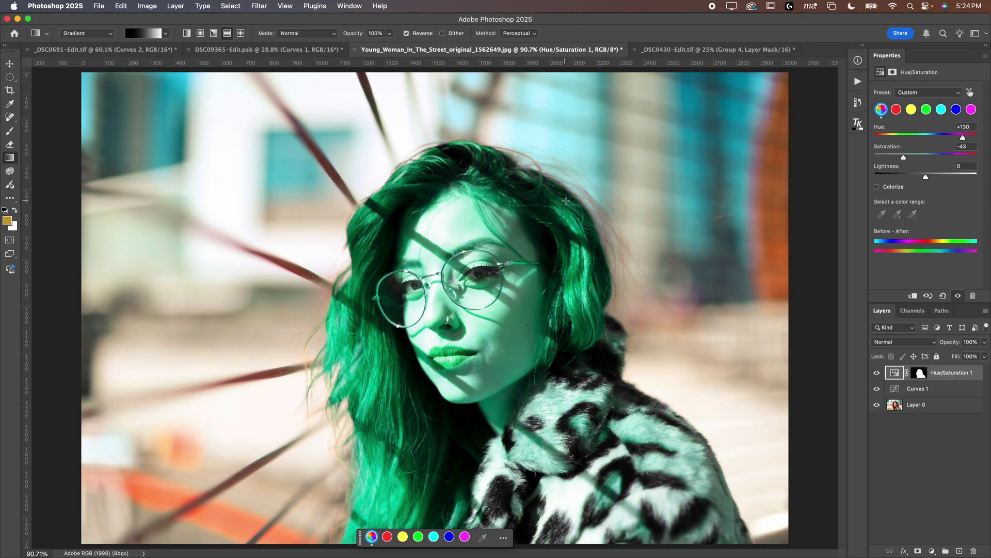
click(877, 373)
click(876, 372)
click(876, 373)
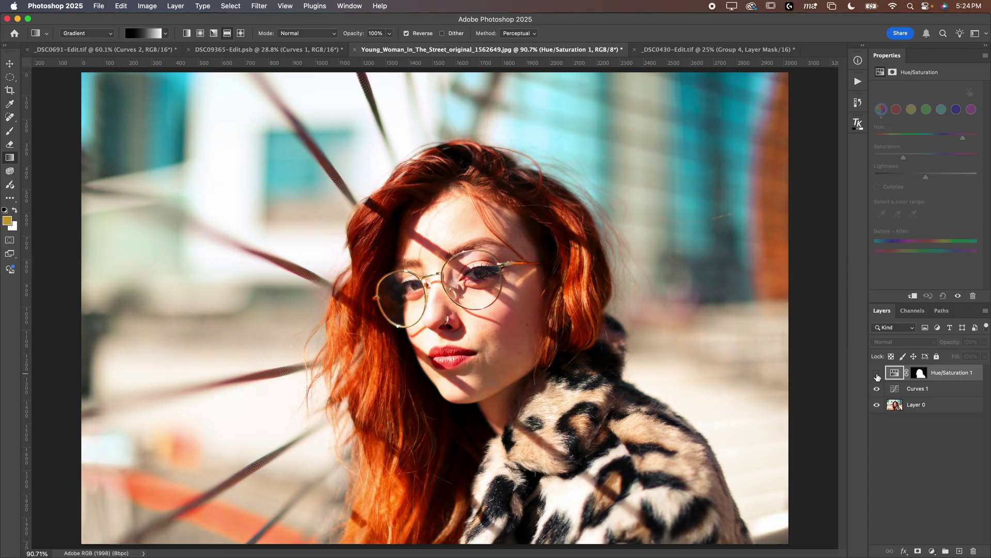
click(877, 374)
In the bear photo, hide Layer 7, Group 4 and Layer 5, and view Layer 4's mask alone.
click(719, 49)
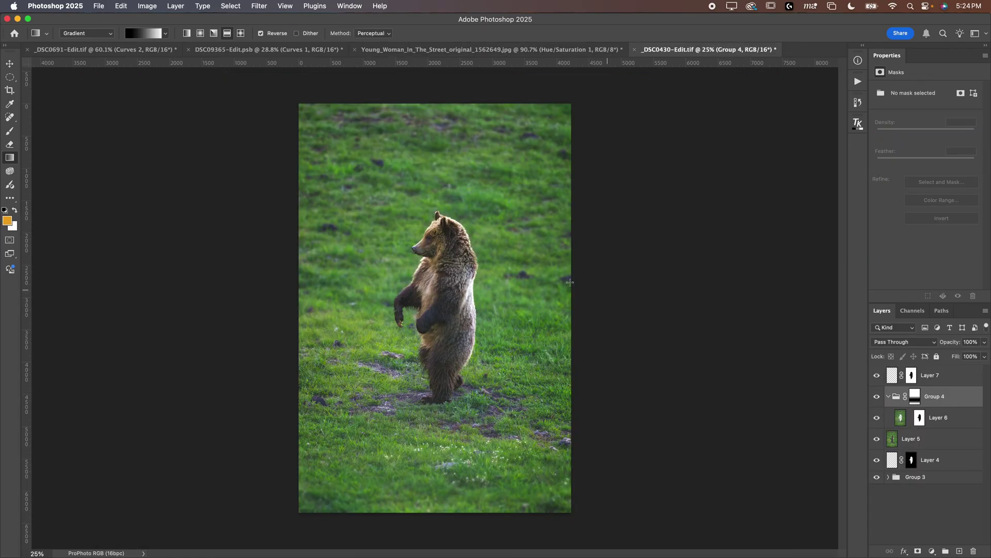
key(super+equal)
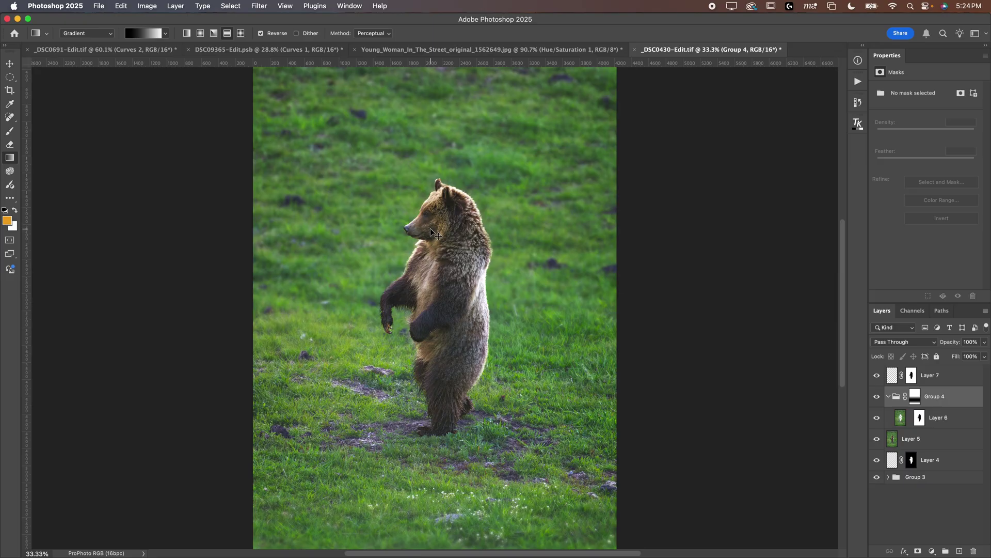
key(super+equal)
key(super+equal)
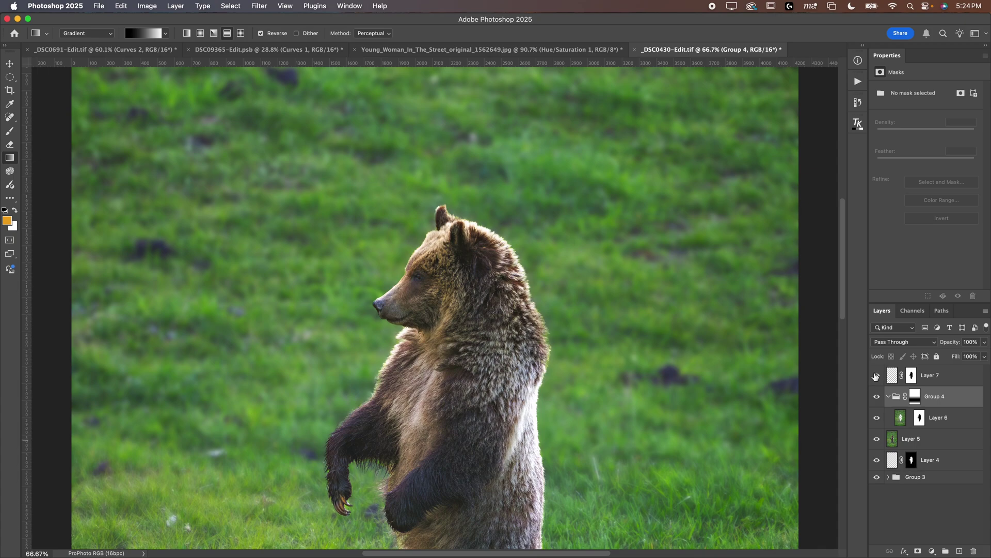
drag(876, 376, 878, 439)
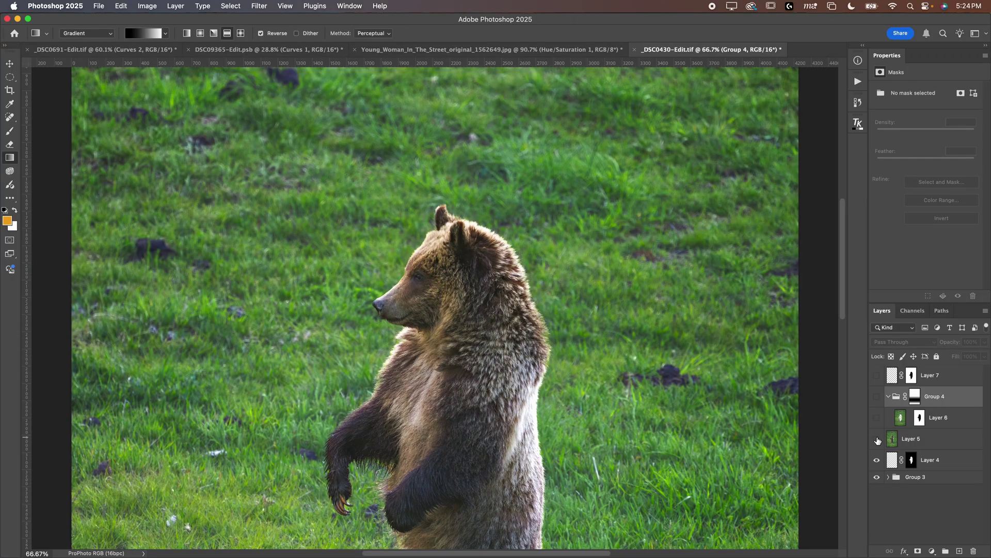
key(super+0)
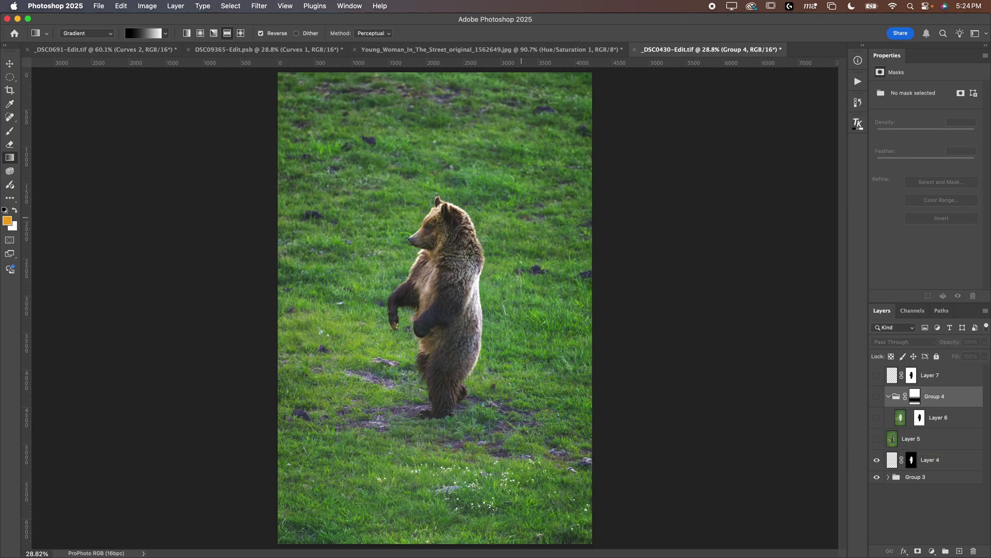
drag(483, 239, 500, 233)
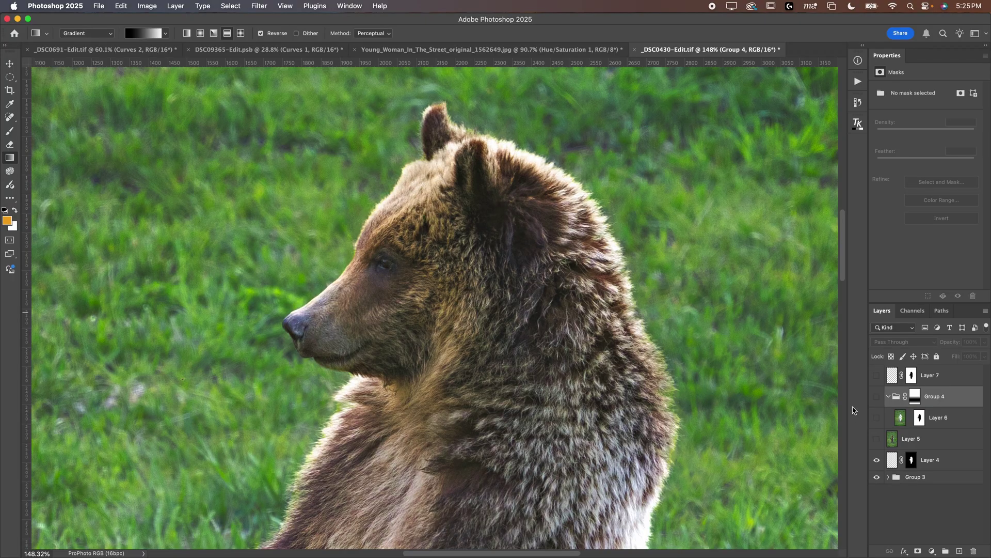
alt+click(911, 460)
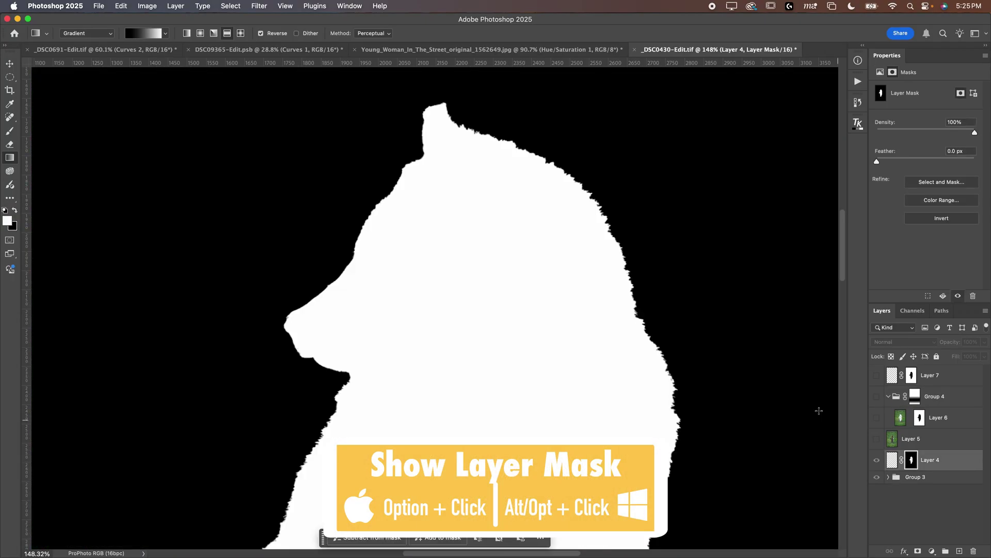
Show Layer 4's mask as a red overlay and inspect its edges around the paw and head.
drag(685, 294, 385, 413)
key(alt+backslash)
key(backslash)
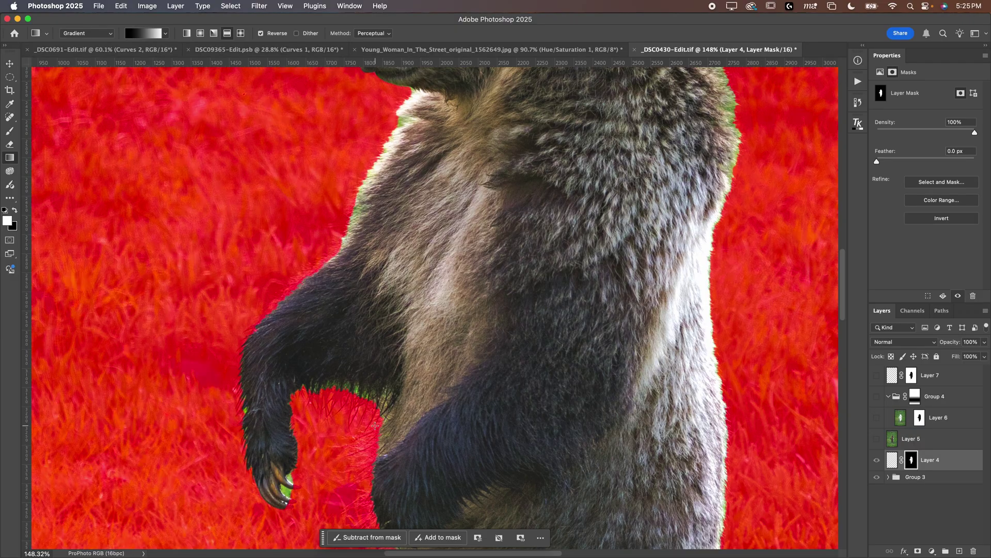
drag(309, 385, 436, 431)
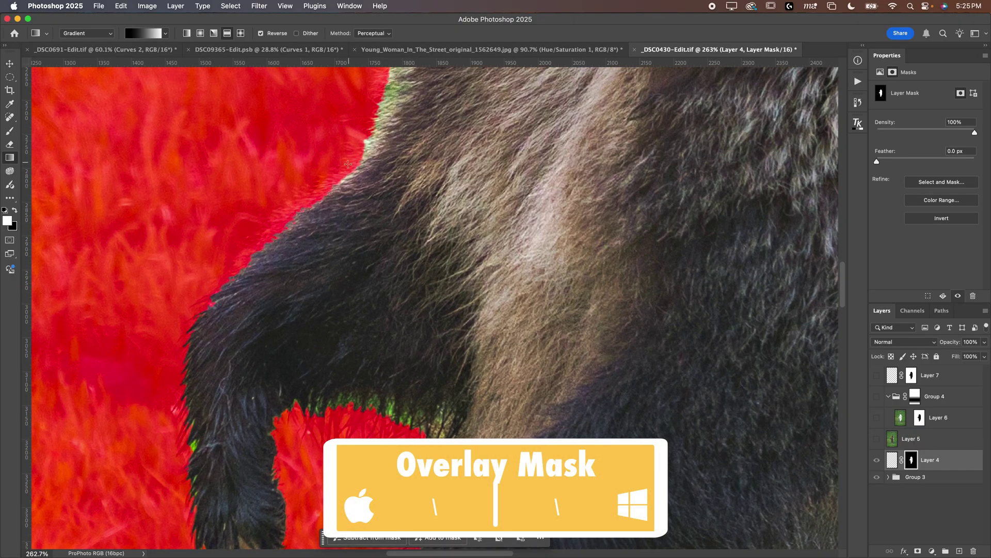
scroll(324, 272, down, 5)
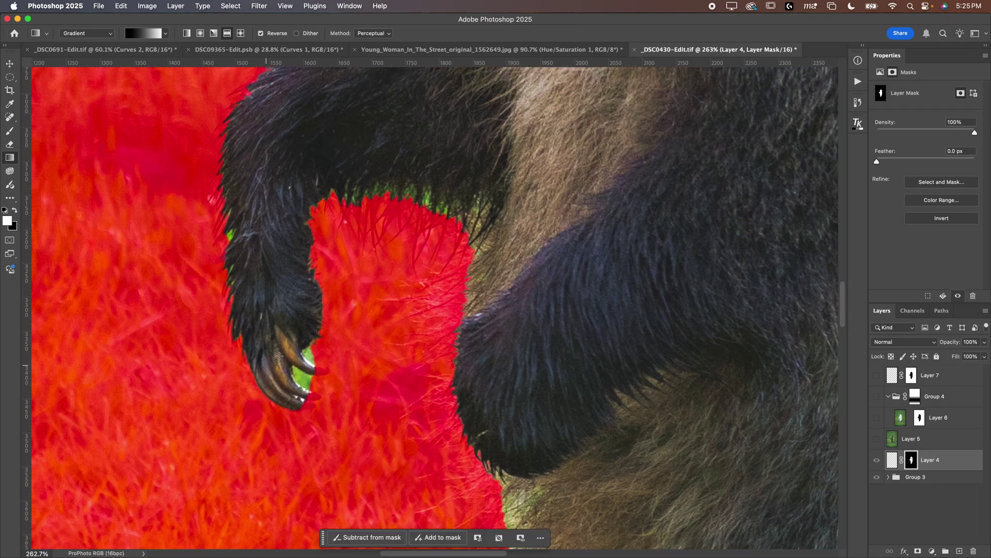
scroll(583, 243, up, 10)
scroll(583, 242, right, 5)
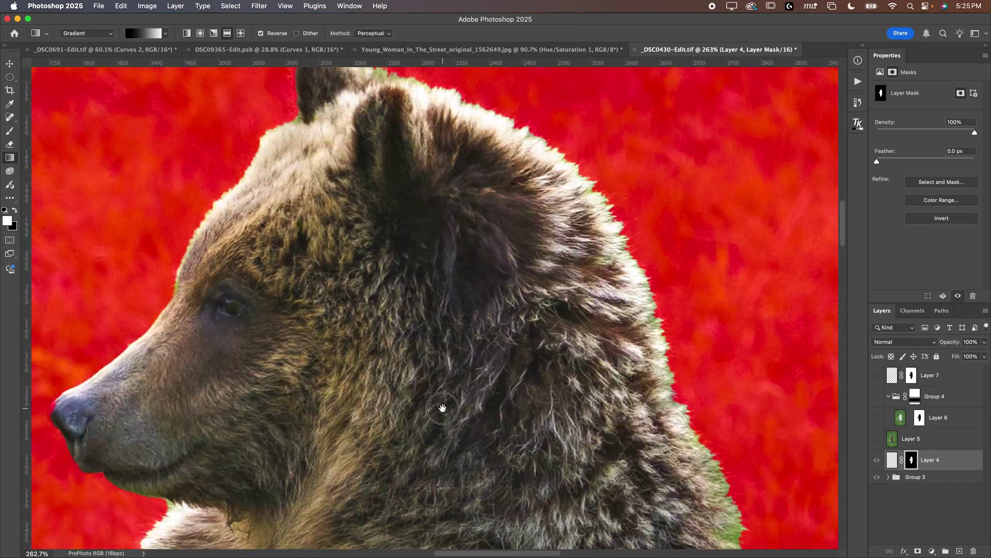
key(super+minus)
key(super+minus)
key(super+minus)
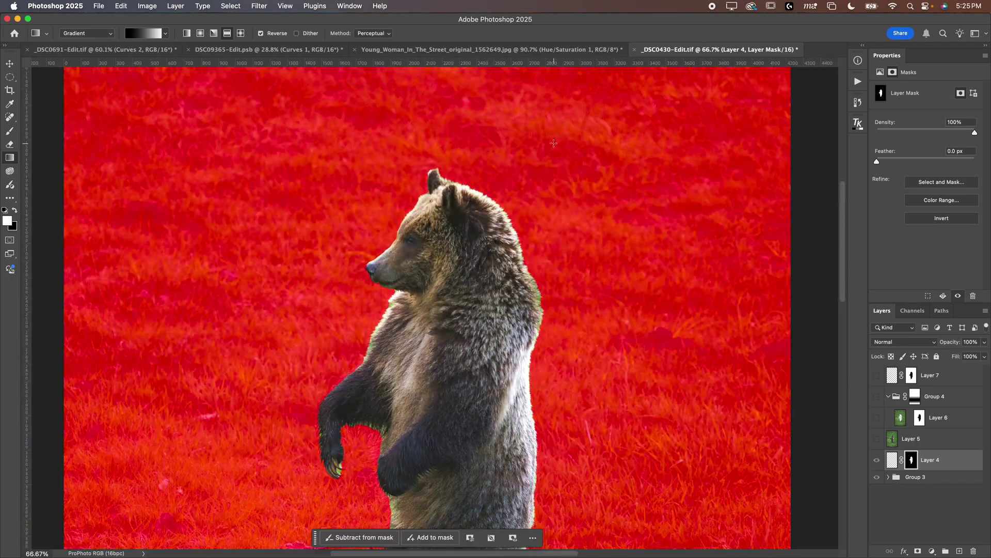
drag(533, 176, 571, 102)
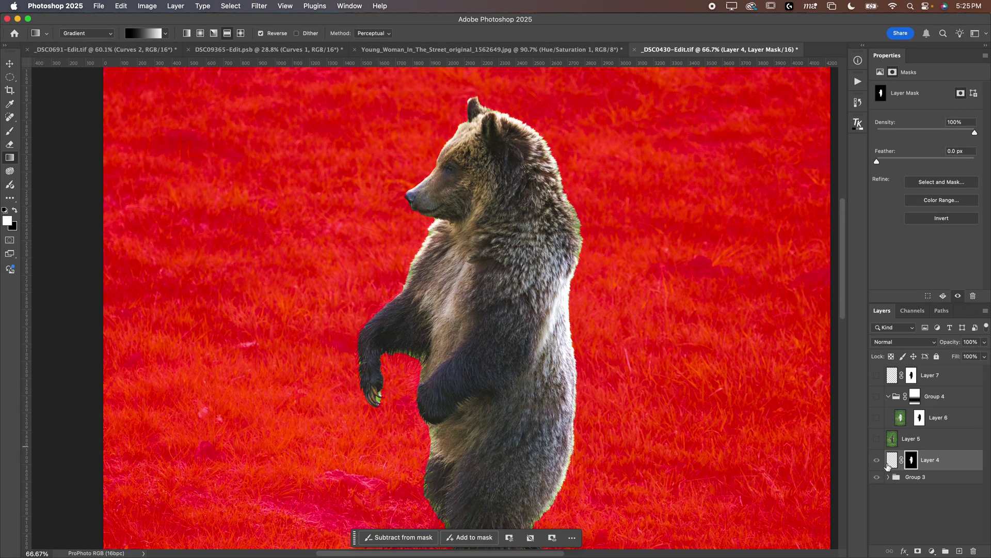
Hide Layer 4, then inspect Layer 7's mask alone and as a red overlay around the arm and head.
click(892, 461)
click(877, 461)
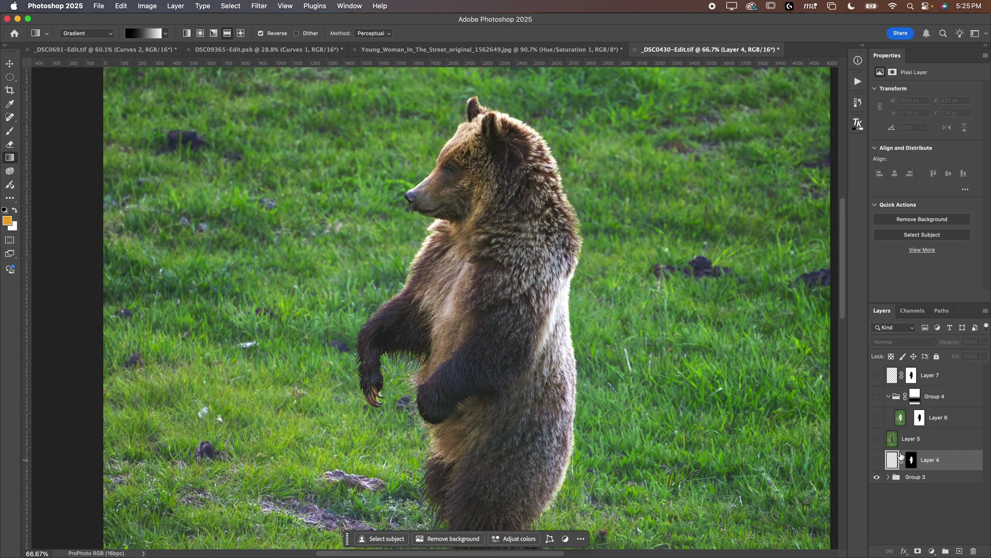
click(911, 375)
alt+click(912, 376)
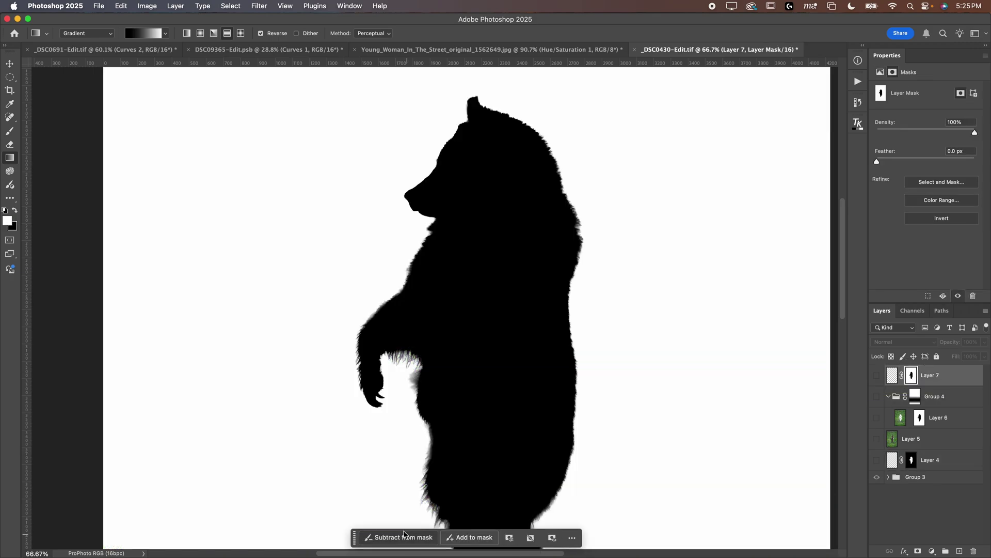
super+click(398, 361)
drag(397, 361, 459, 368)
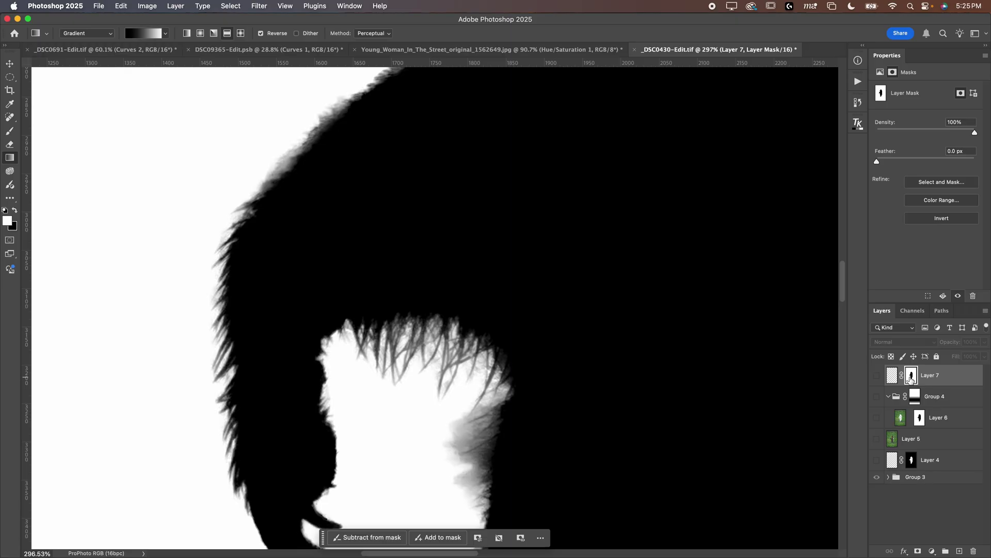
click(896, 382)
key(backslash)
drag(471, 313, 695, 97)
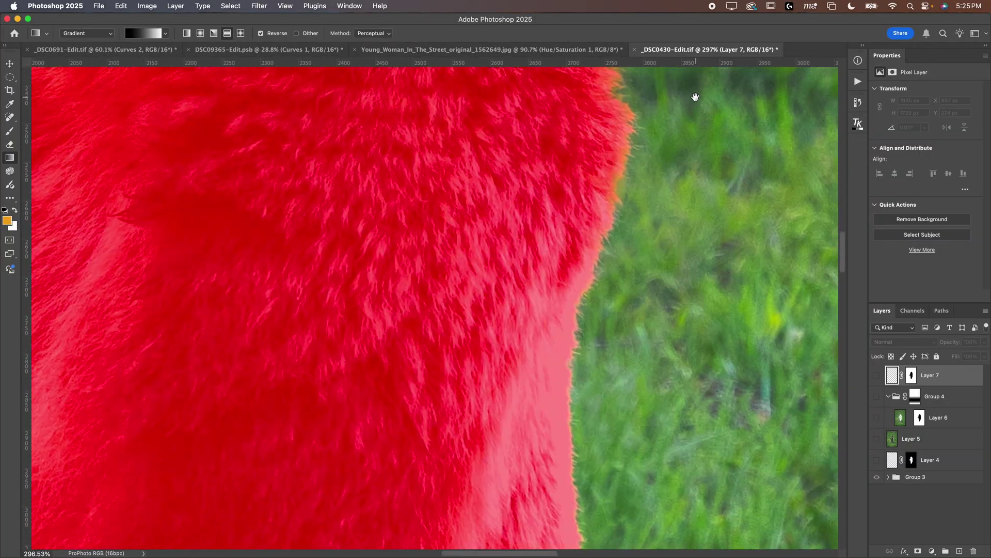
key(super+0)
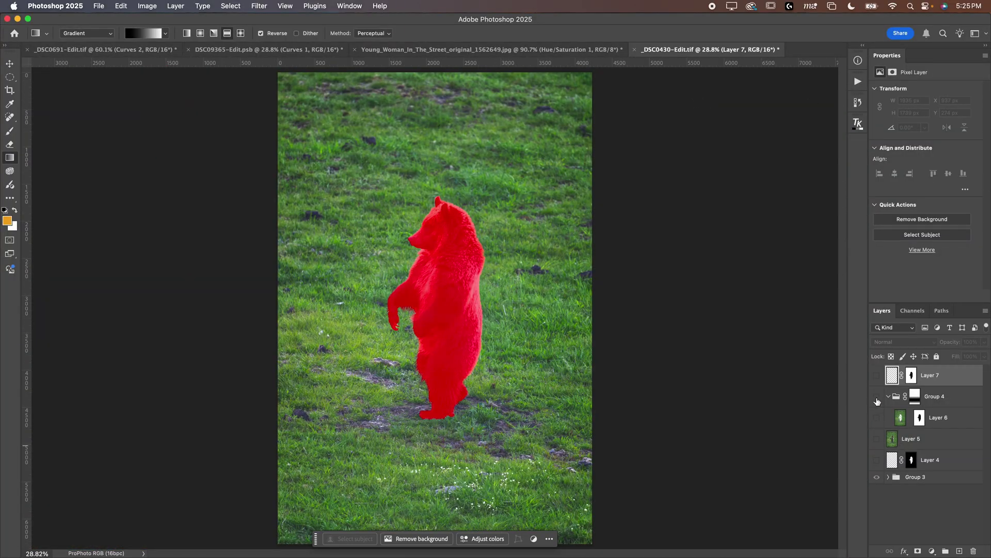
Make Layer 7, Group 4, Layer 6 and Layer 5 visible again and check the bear's head.
click(877, 401)
click(877, 417)
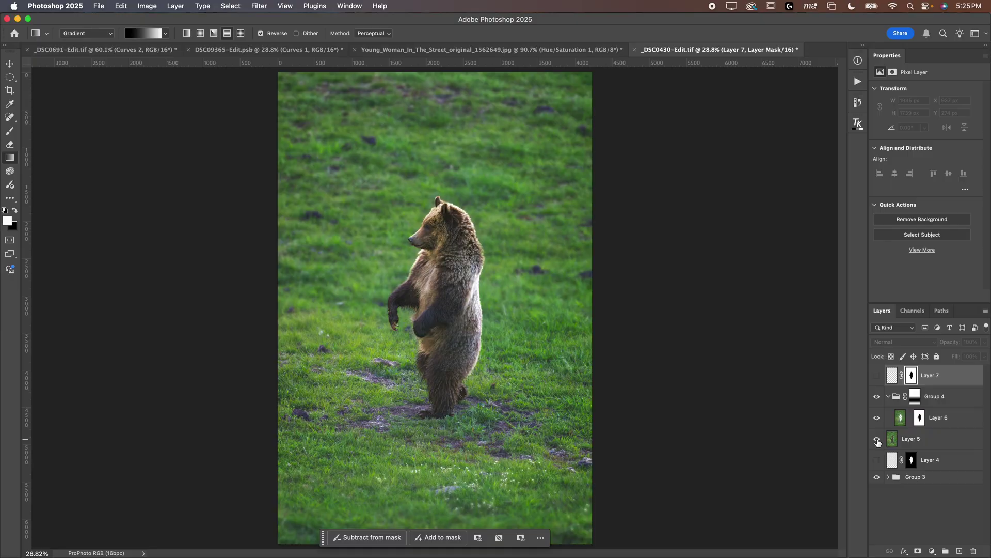
drag(877, 439, 881, 384)
drag(877, 440, 876, 374)
mouse_move(413, 232)
mouse_down()
mouse_move(482, 246)
mouse_move(429, 230)
mouse_up()
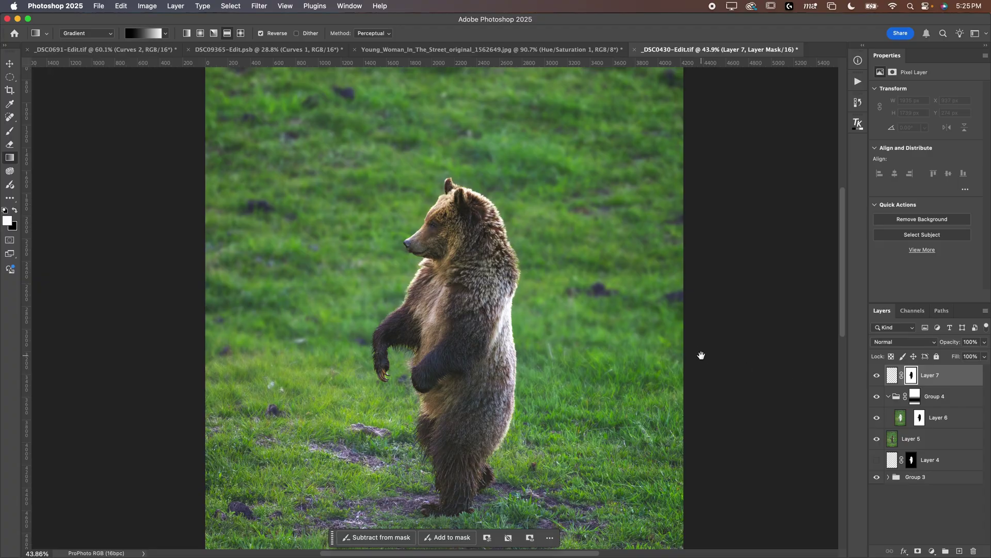
scroll(701, 355, down, 5)
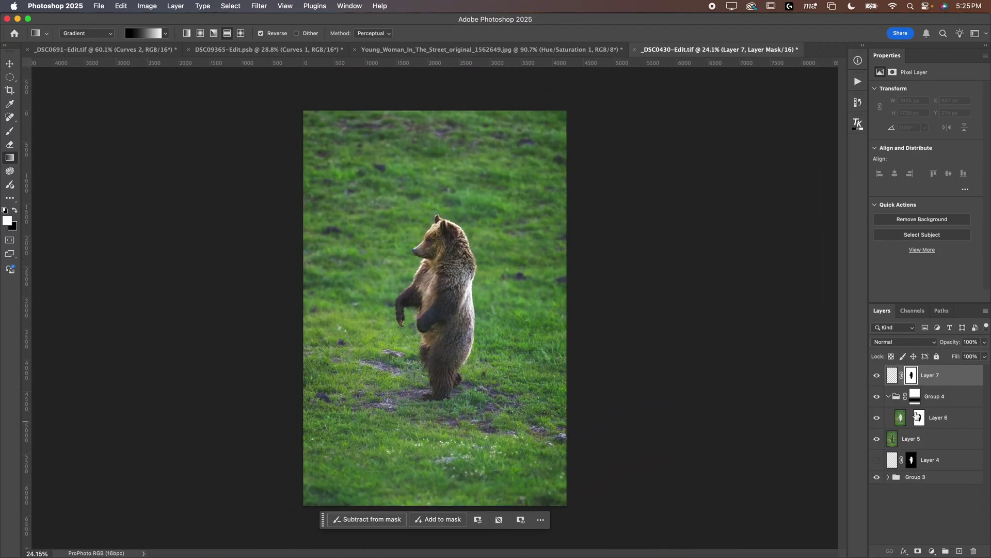
Add a Color Balance 2 layer masked to the bear from Layer 7's mask, midtones +6, -9, -9.
super+click(911, 375)
click(932, 551)
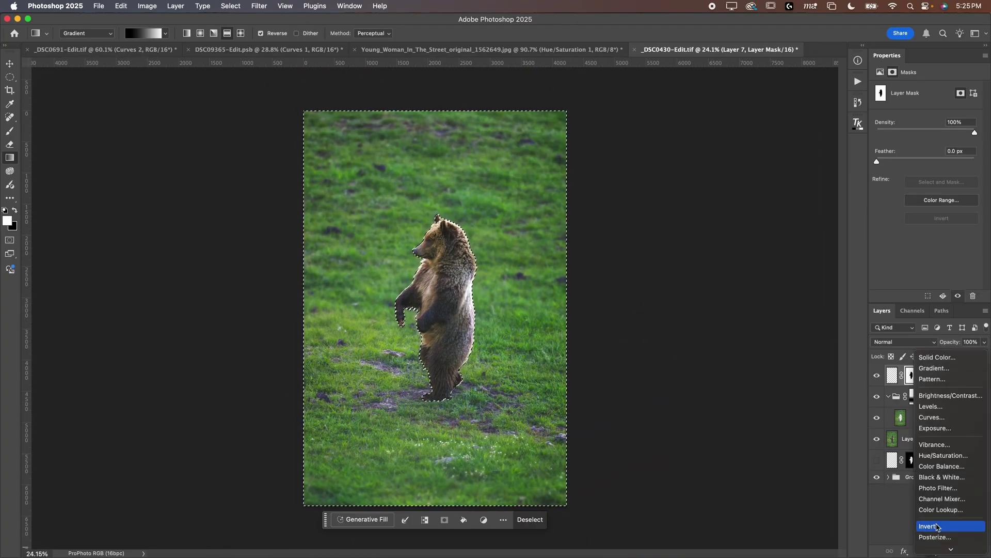
click(938, 466)
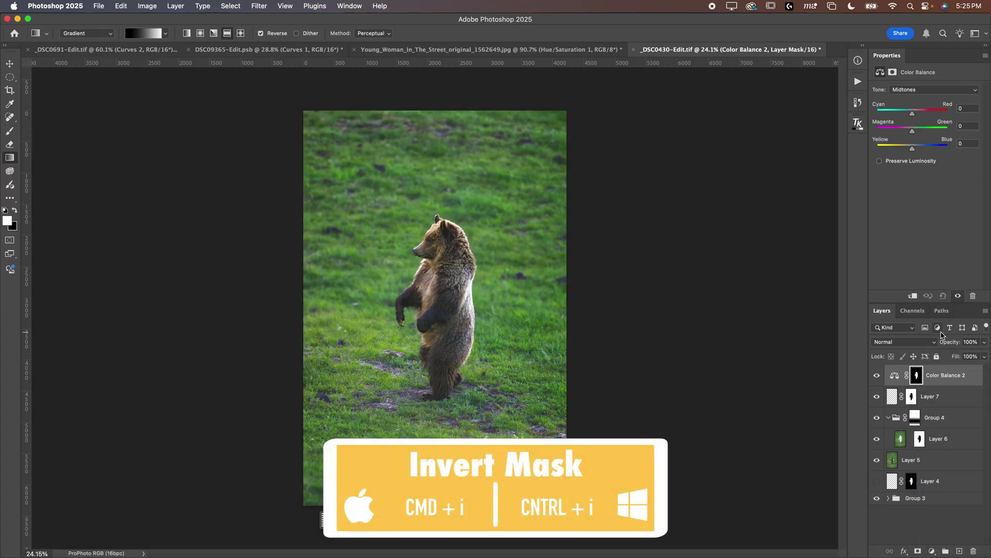
drag(917, 153, 906, 132)
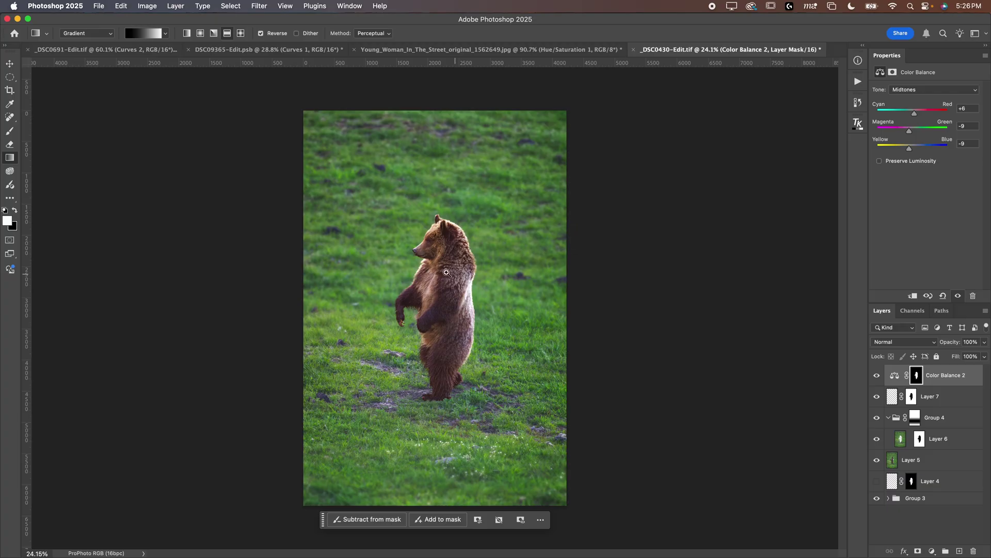
Zoom in to inspect the warmed fur along the bear's chest edge and claw.
drag(446, 272, 504, 273)
drag(573, 200, 553, 335)
drag(741, 327, 614, 159)
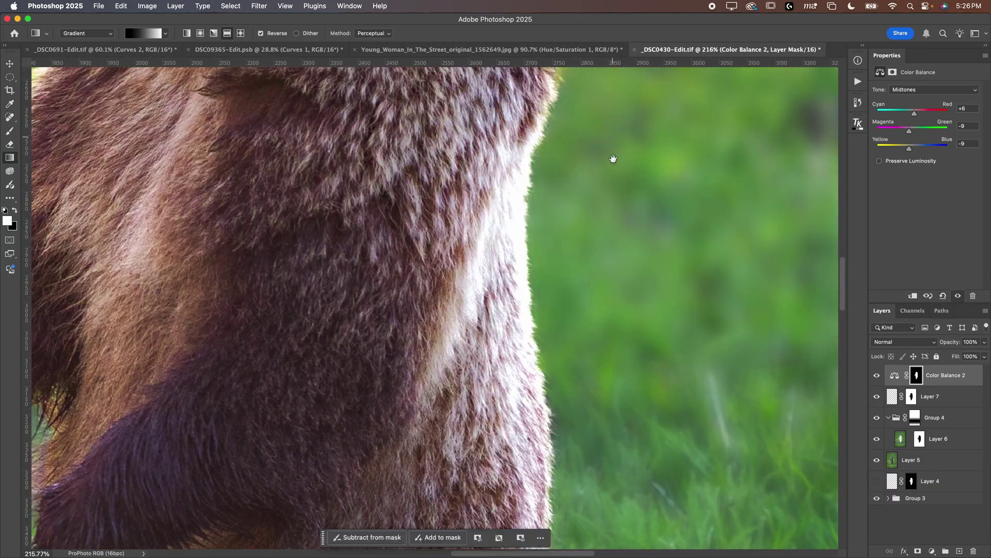
drag(565, 392, 547, 123)
drag(558, 285, 532, 339)
key(super+0)
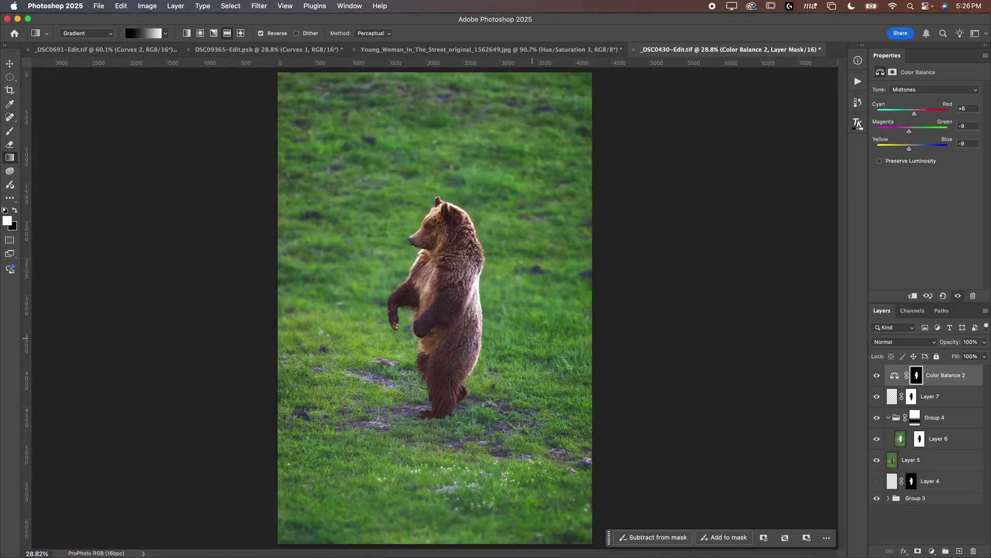